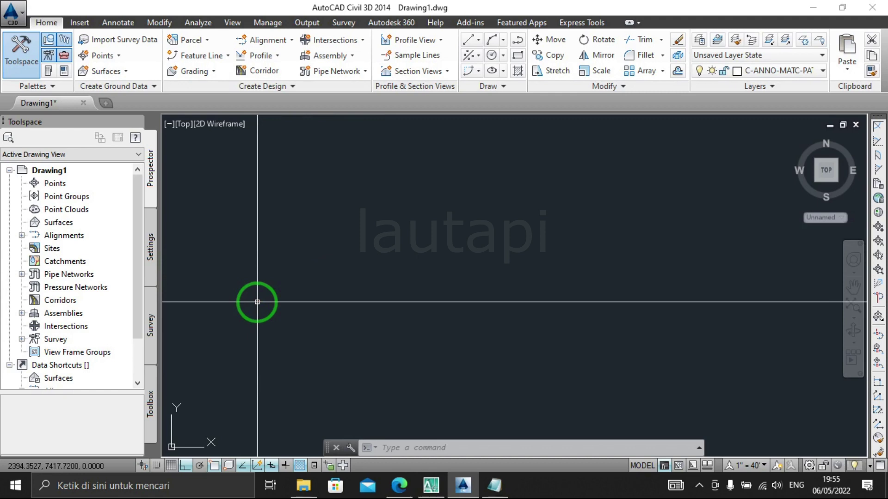
# Start a polyline at lower left, rising to a tall edge, then stepping down twice.
pyautogui.write('pl')
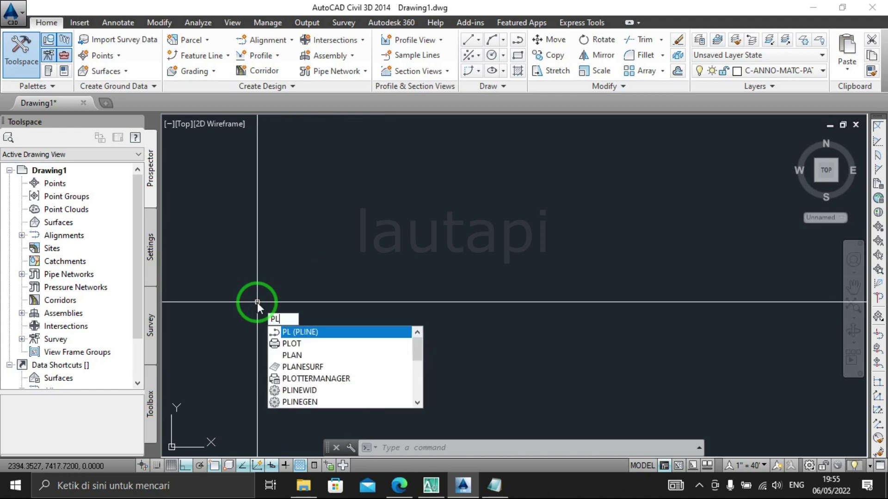
pyautogui.press('Return')
pyautogui.click(263, 330)
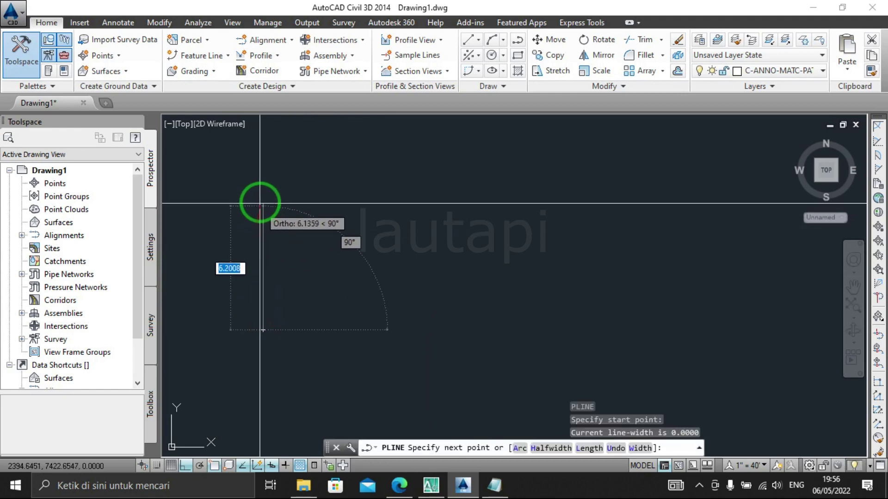
pyautogui.click(335, 189)
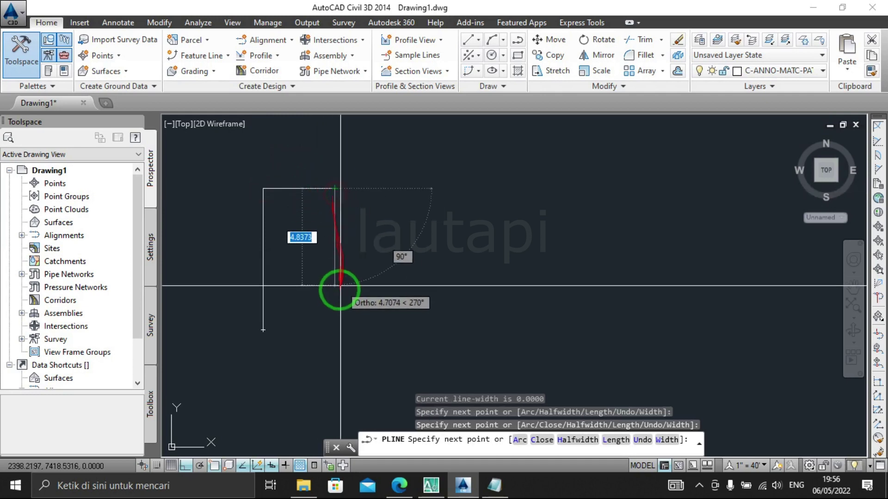
pyautogui.click(335, 274)
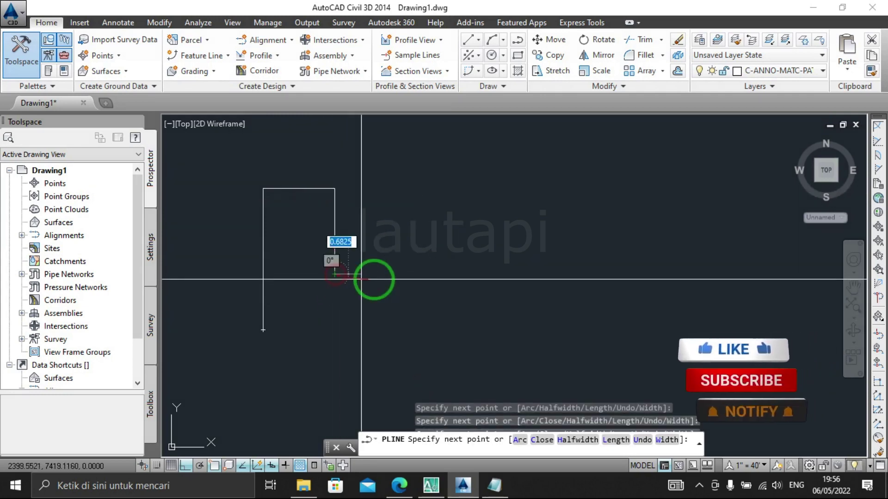
pyautogui.click(407, 274)
pyautogui.click(407, 331)
# Finish the open polyline with a tall rectangular section on the right, then select it.
pyautogui.click(458, 331)
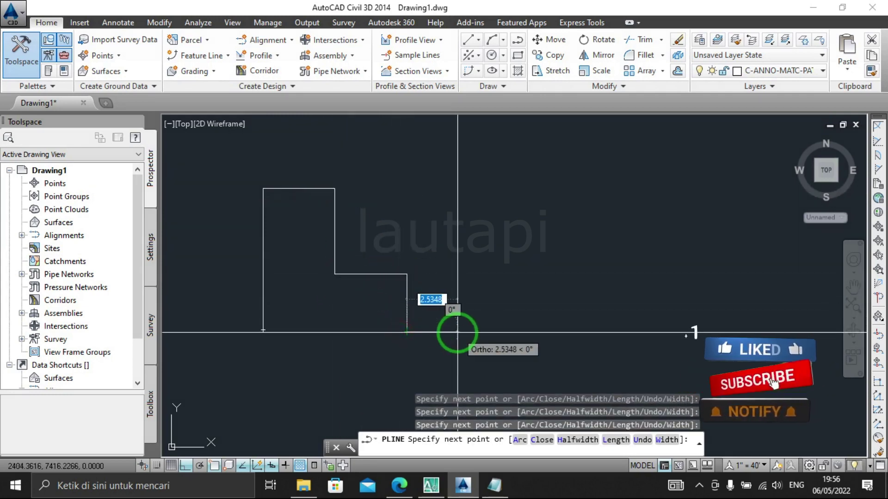
pyautogui.click(457, 175)
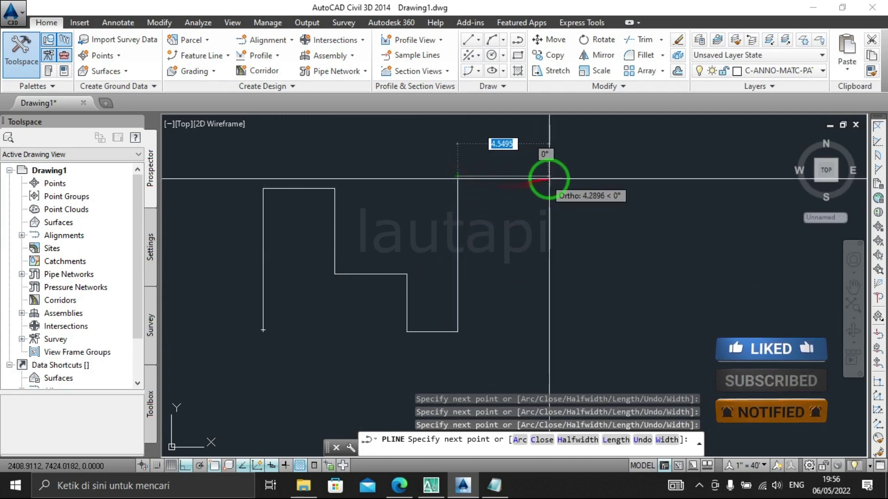
pyautogui.click(614, 176)
pyautogui.click(615, 333)
pyautogui.press('Return')
pyautogui.moveTo(615, 333); pyautogui.dragTo(533, 288, button='middle')
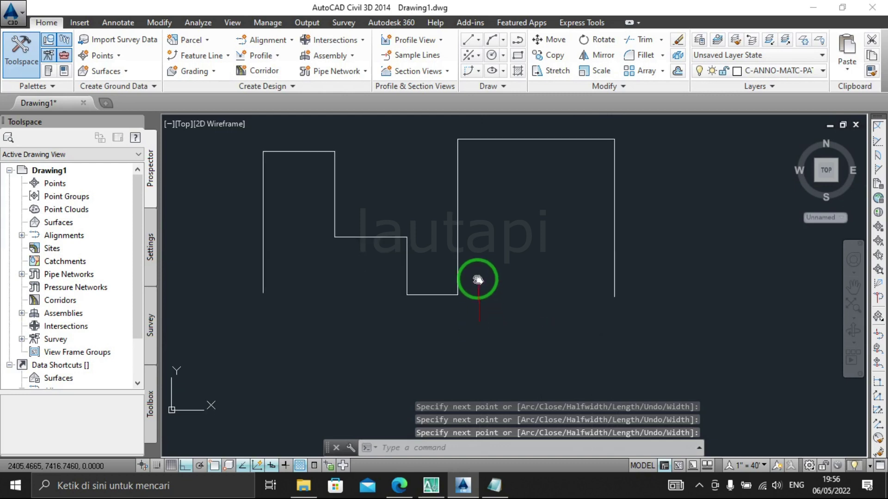
pyautogui.click(510, 282)
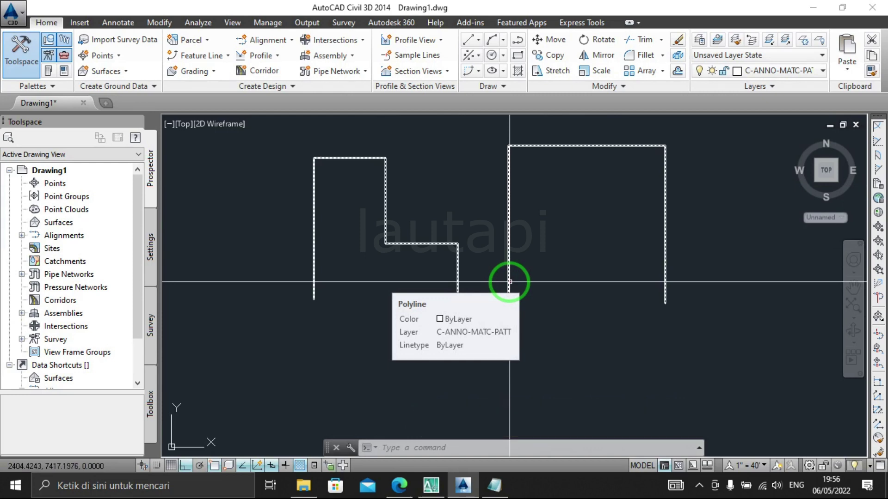
# Load PolyInfoV1-3.lsp from the Compressed folder using the AP application loader.
pyautogui.write('ap')
pyautogui.press('Return')
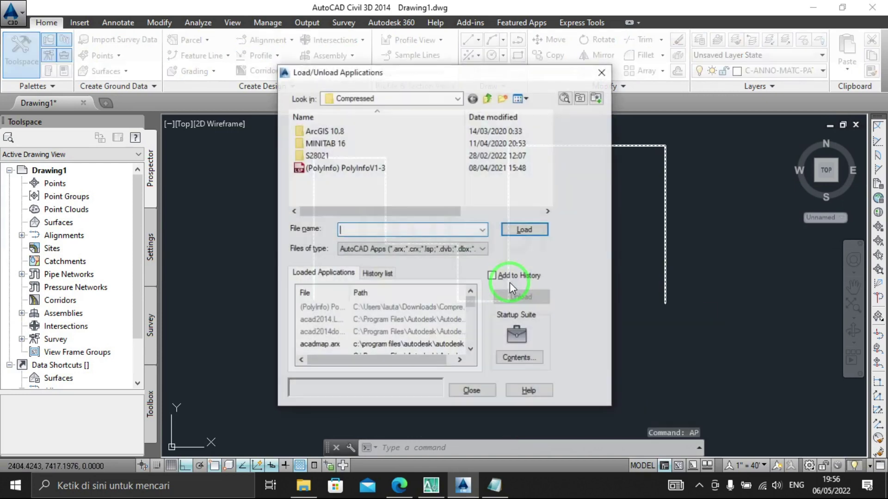
pyautogui.click(327, 169)
pyautogui.click(524, 229)
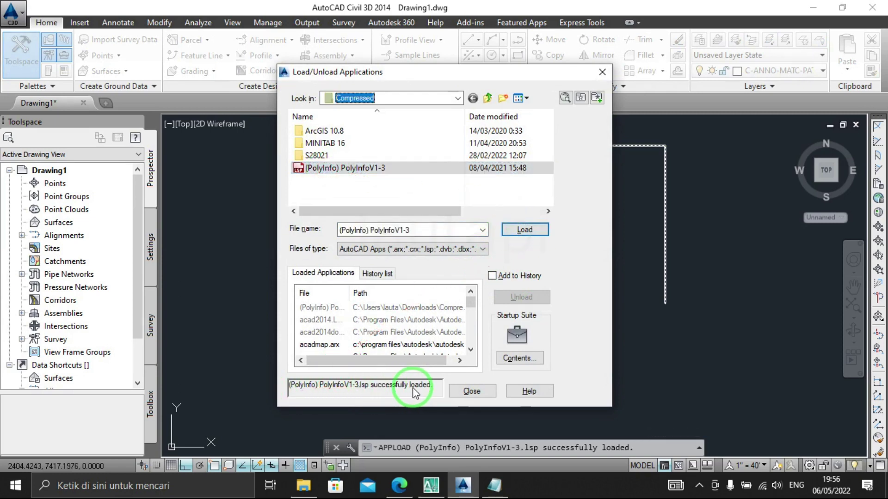
pyautogui.click(471, 391)
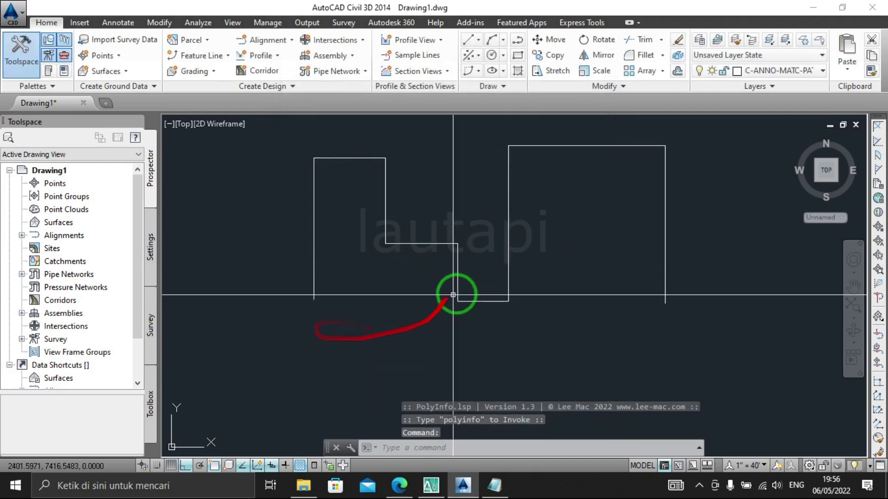
# Run POLYINFO with AutoCAD Table output and pick the stepped polyline to report on.
pyautogui.moveTo(529, 286); pyautogui.dragTo(535, 304)
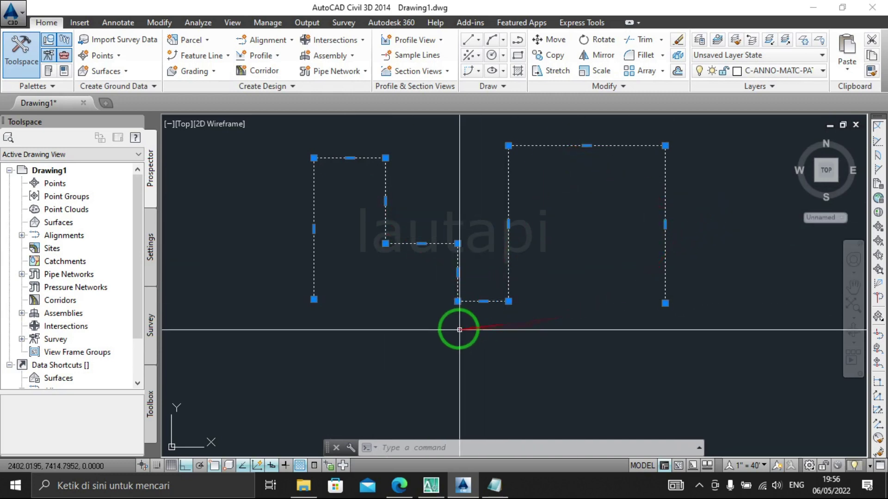
pyautogui.moveTo(453, 320); pyautogui.dragTo(446, 314, button='middle')
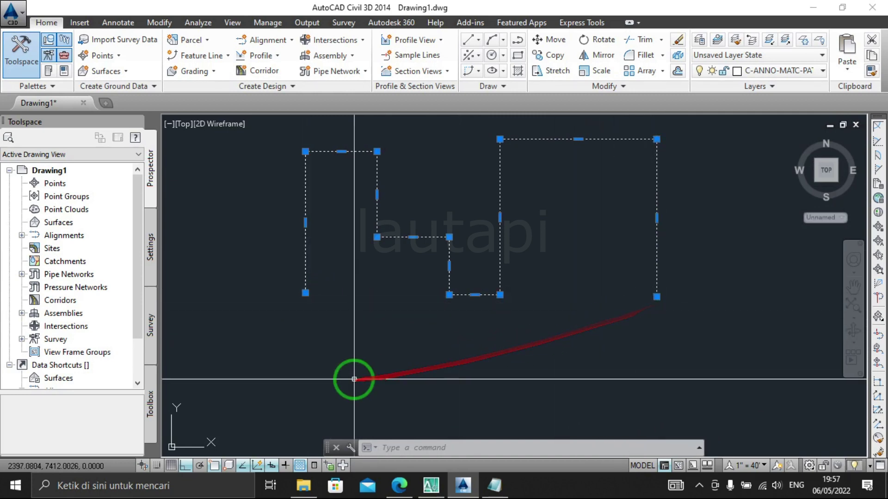
pyautogui.press('Escape')
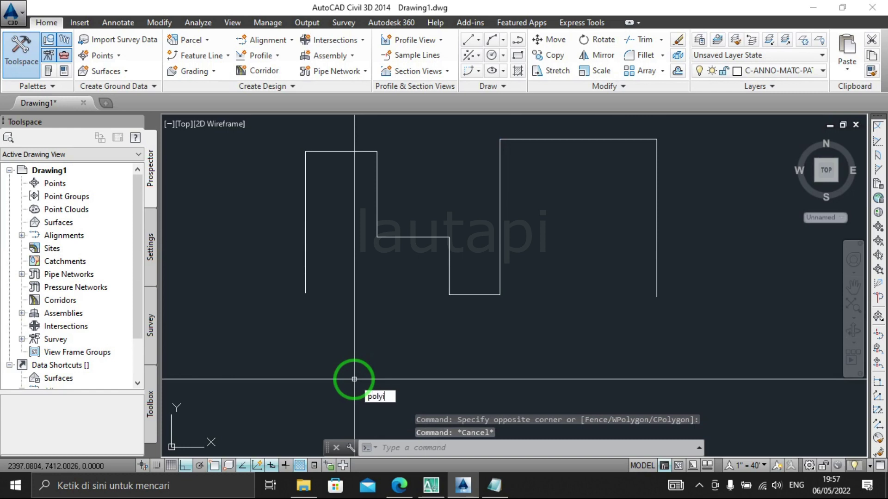
pyautogui.press('Return')
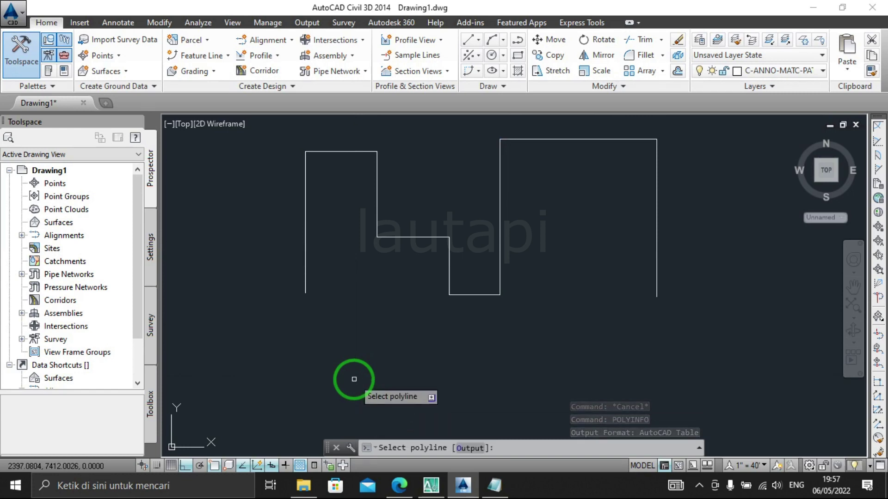
pyautogui.click(471, 450)
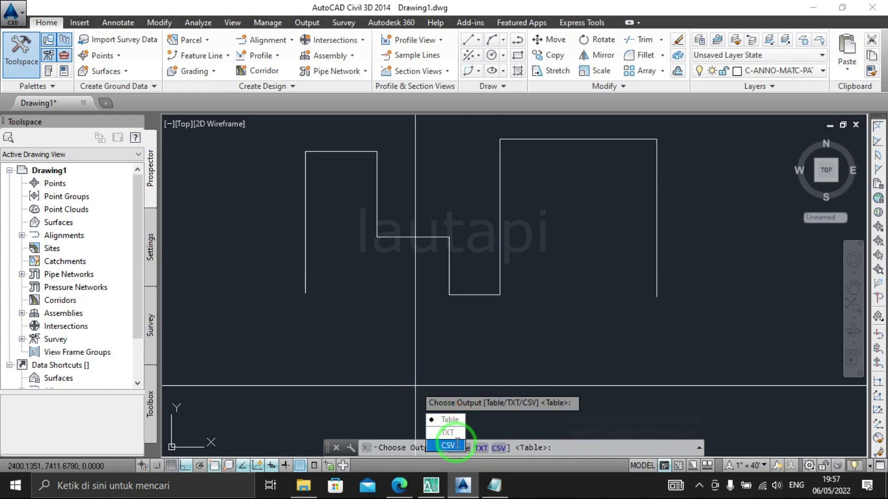
pyautogui.click(449, 420)
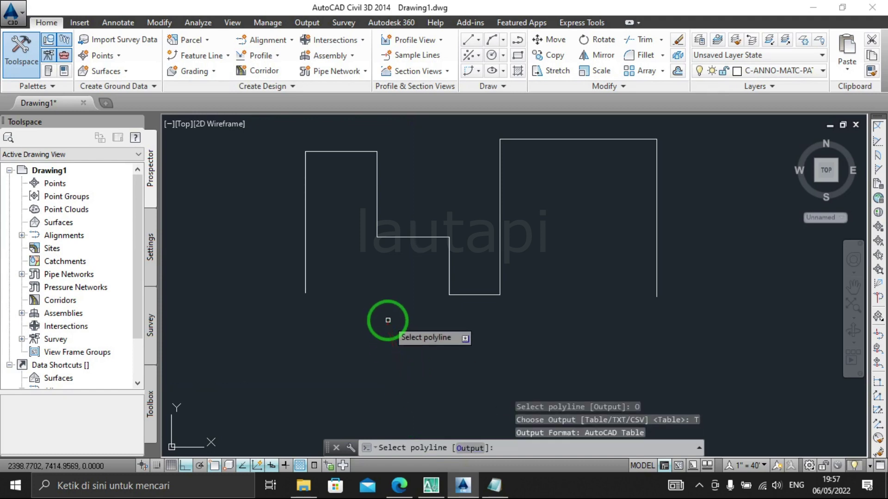
pyautogui.click(303, 289)
pyautogui.scroll(-2, 318, 319)
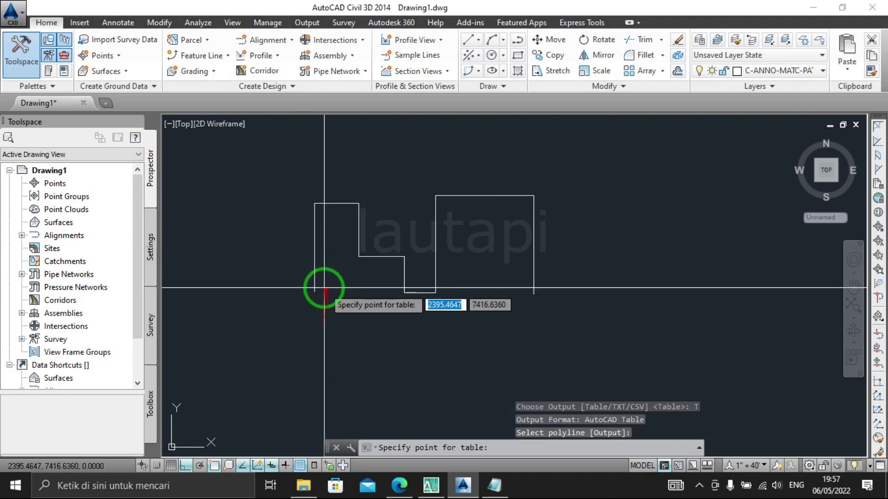
pyautogui.scroll(2, 319, 329)
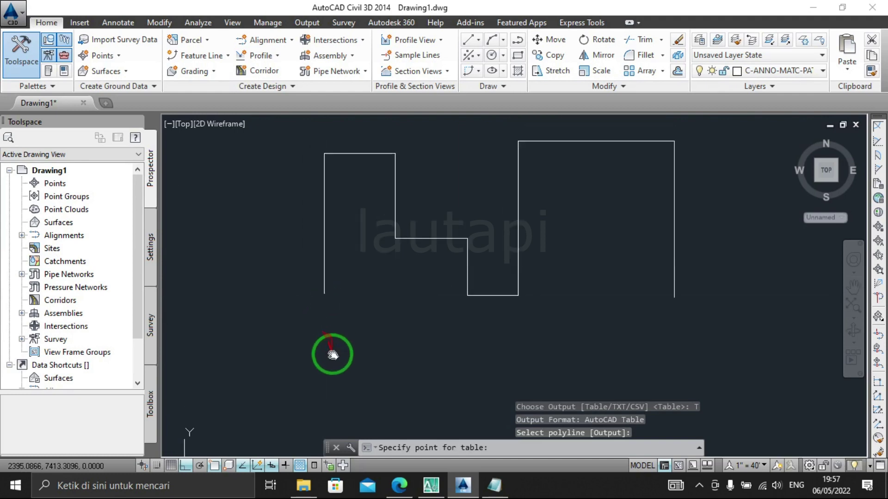
# Place the nine-segment coordinates, widths and lengths table below the polyline and zoom to check it.
pyautogui.click(318, 356)
pyautogui.scroll(1, 357, 301)
pyautogui.scroll(-1, 416, 352)
pyautogui.moveTo(416, 353); pyautogui.dragTo(407, 313, button='middle')
pyautogui.scroll(4, 318, 331)
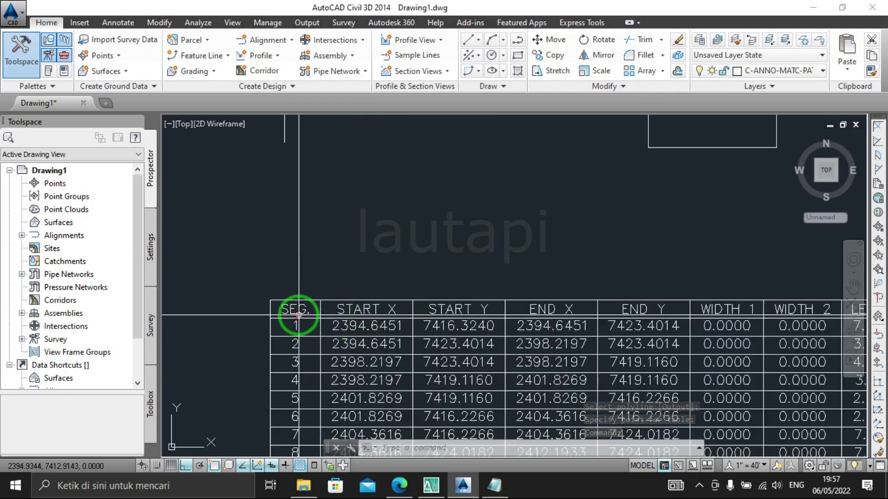
pyautogui.scroll(-2, 298, 312)
pyautogui.scroll(1, 299, 312)
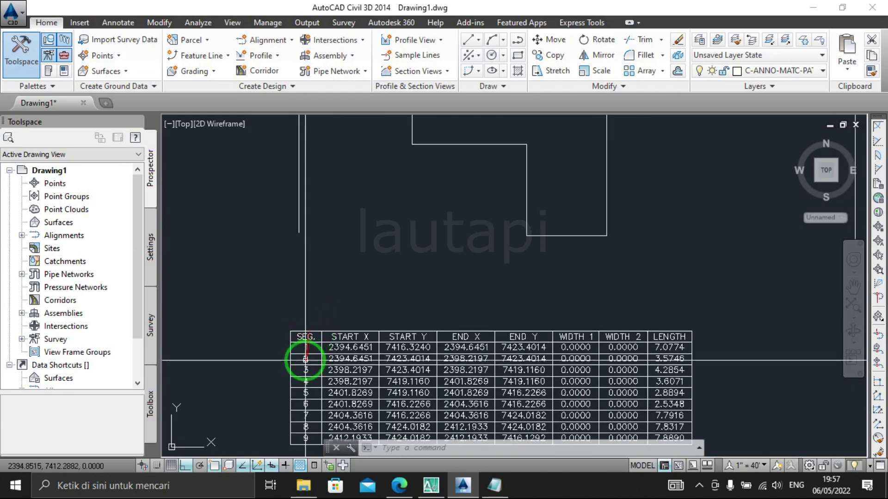
pyautogui.scroll(-2, 301, 359)
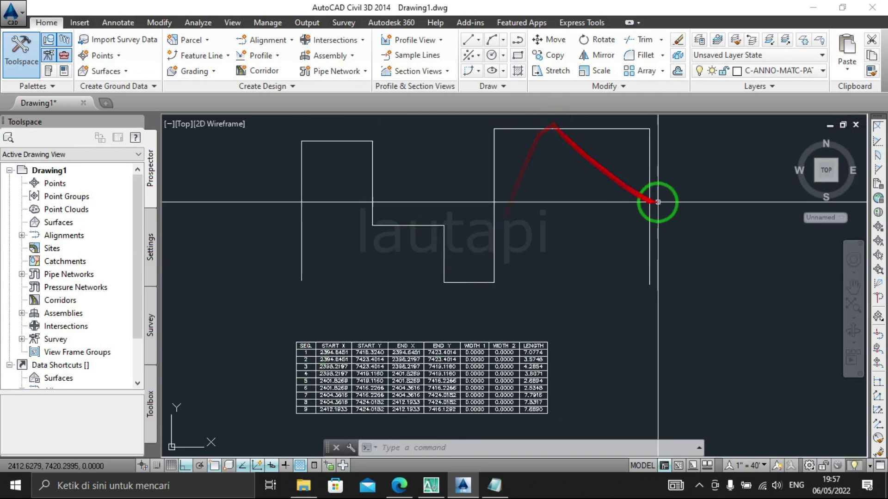
pyautogui.scroll(2, 336, 399)
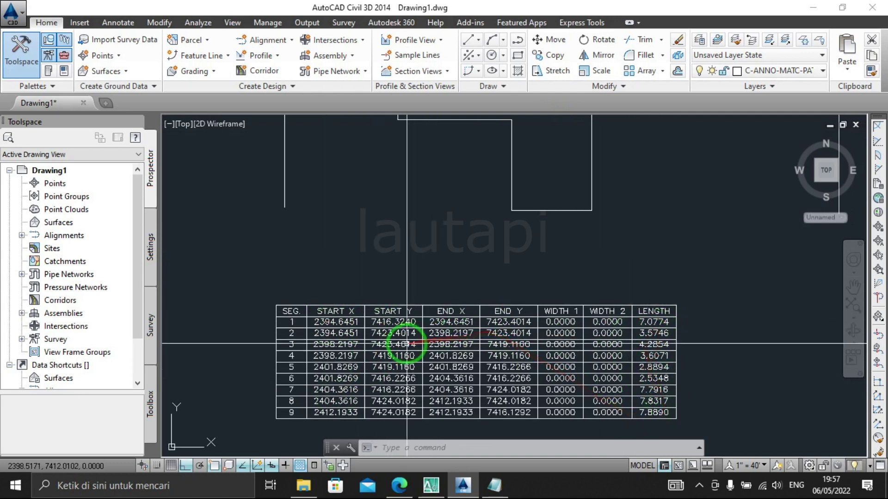
pyautogui.scroll(-2, 588, 318)
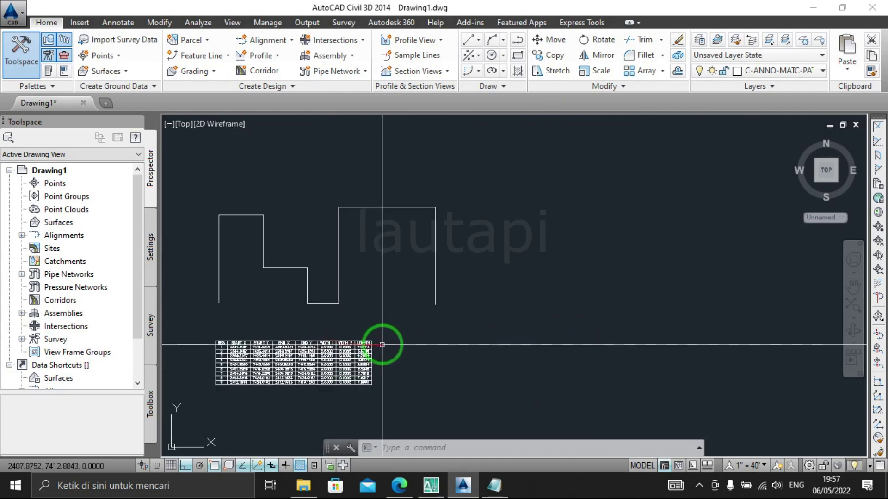
pyautogui.scroll(1, 383, 341)
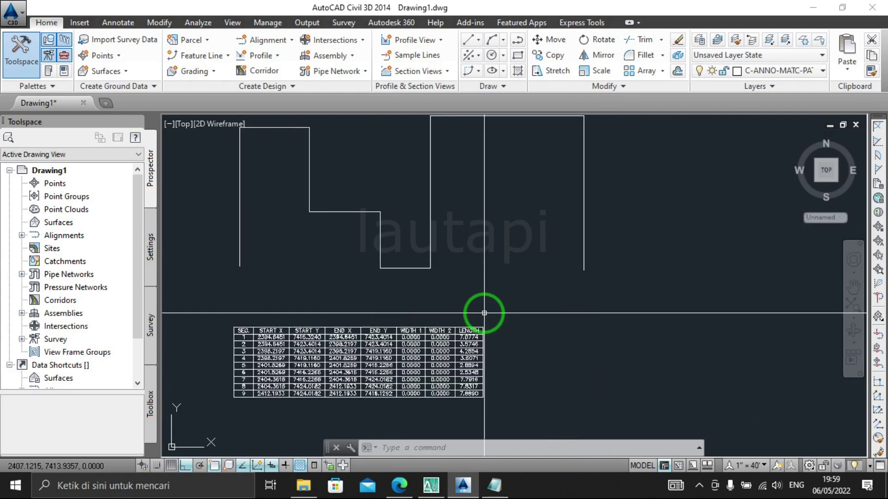
pyautogui.write('polyinfo')
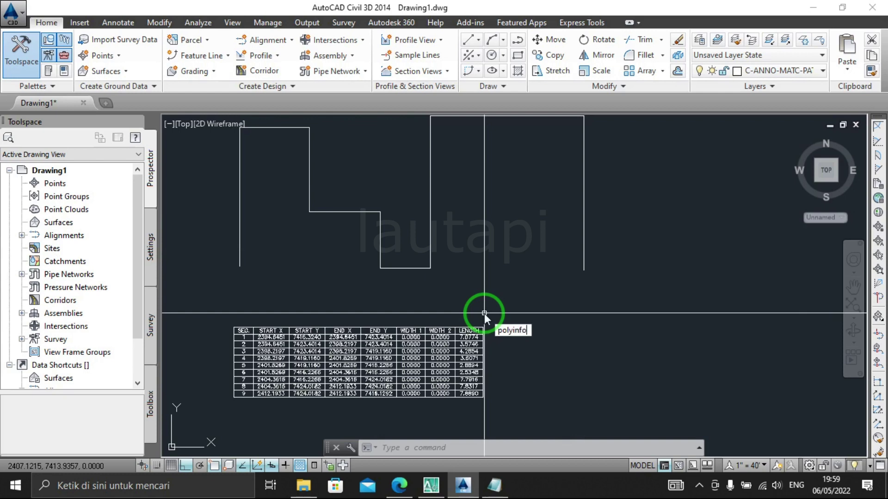
# Rerun POLYINFO with TXT output on the stepped polyline to write the text file.
pyautogui.press('Return')
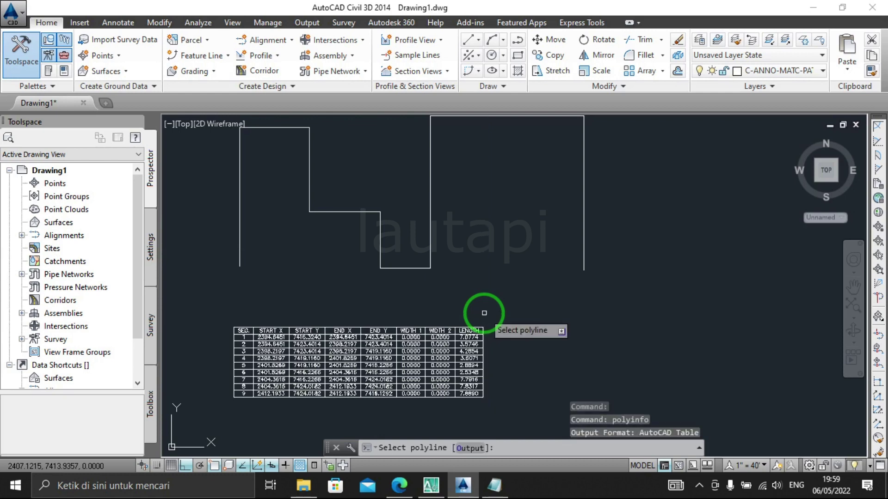
pyautogui.click(469, 449)
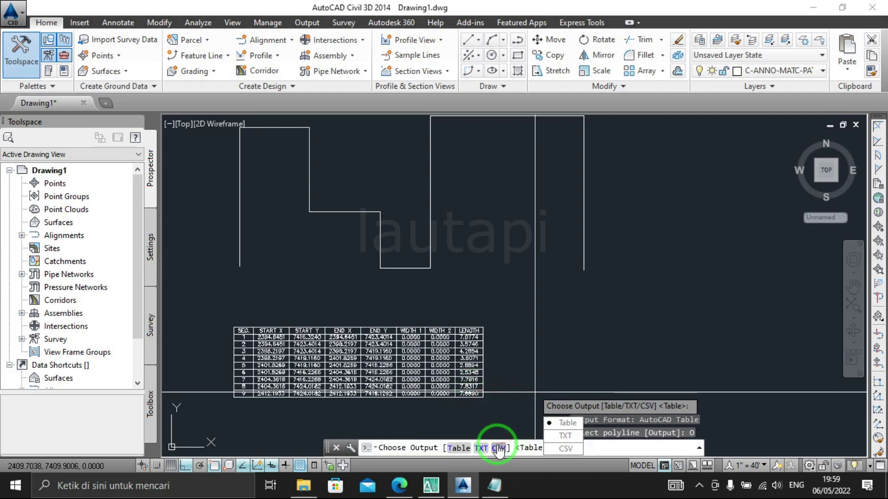
pyautogui.click(564, 435)
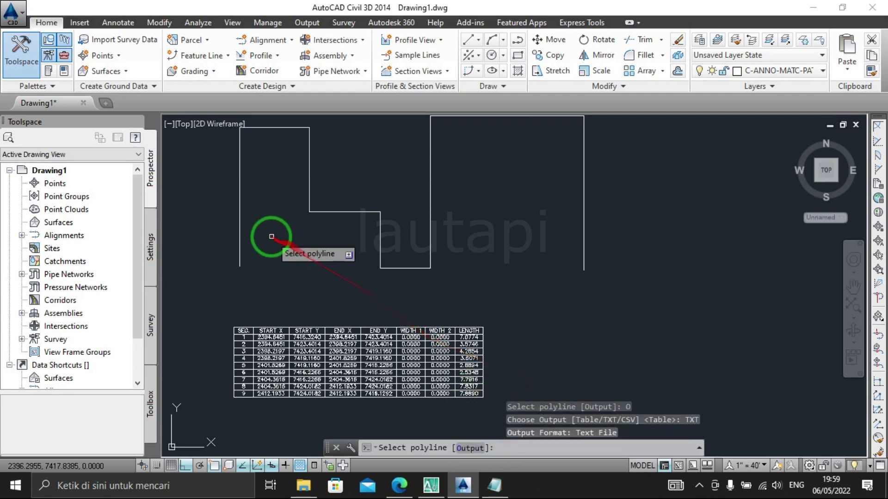
pyautogui.moveTo(251, 253); pyautogui.dragTo(257, 265, button='middle')
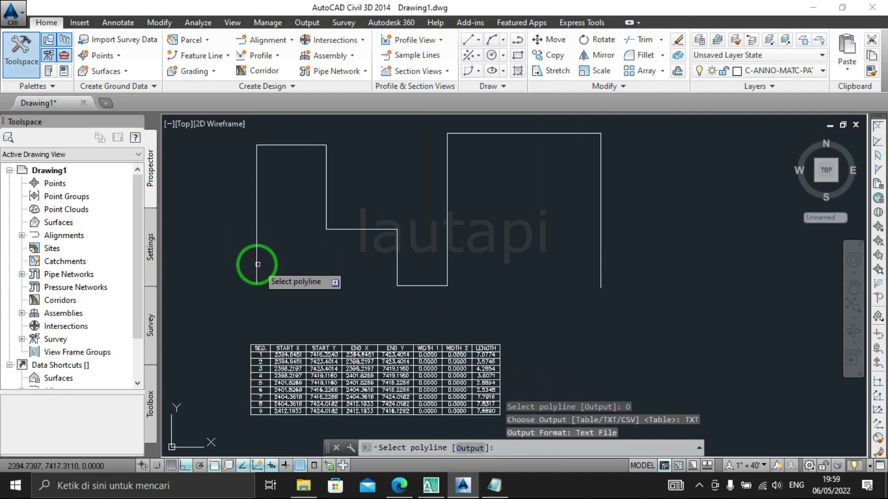
pyautogui.click(257, 265)
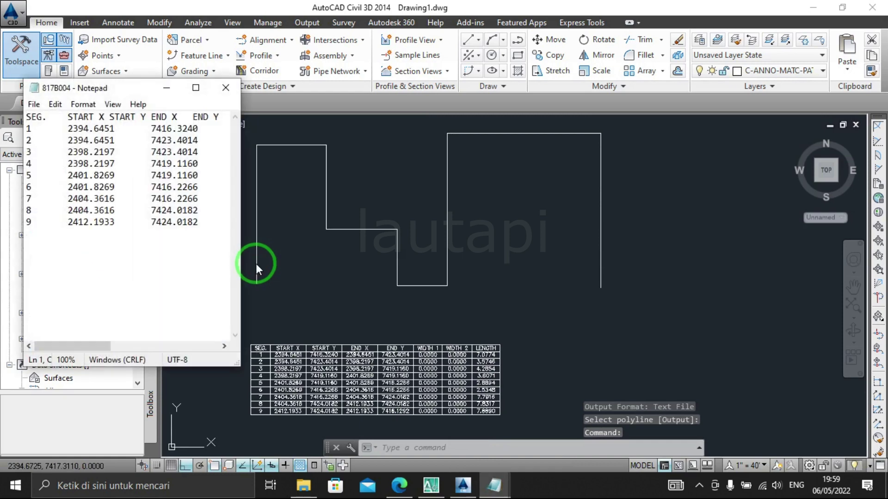
# Review the full exported segment text in a maximized Notepad window, then close Notepad.
pyautogui.click(200, 92)
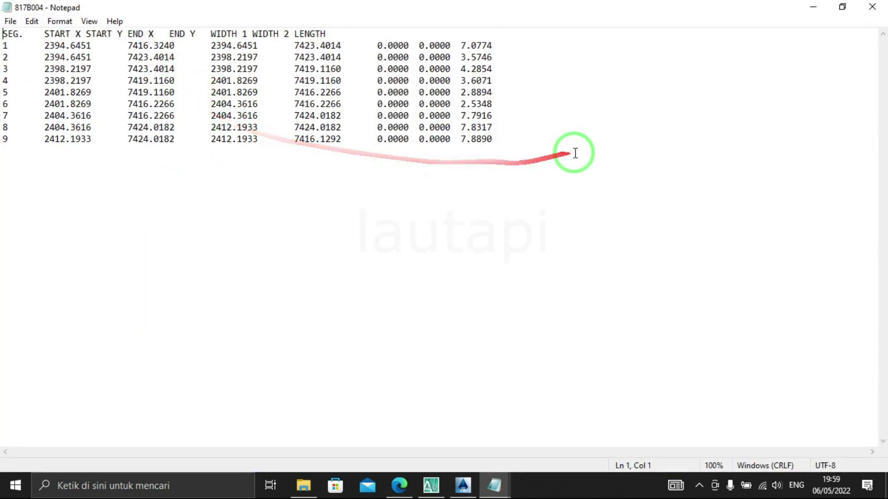
pyautogui.moveTo(574, 153); pyautogui.dragTo(5, 36)
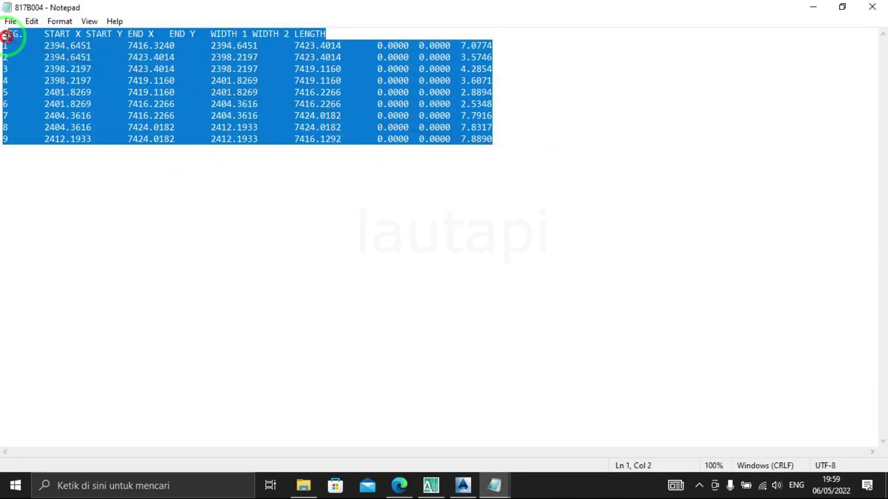
pyautogui.click(872, 7)
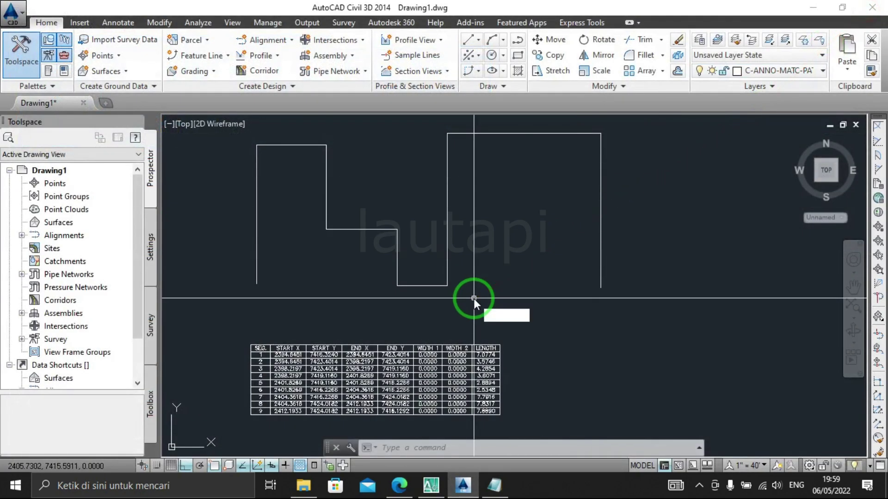
pyautogui.write('POLYINFO')
# Rerun POLYINFO with CSV output on the stepped polyline.
pyautogui.press('Return')
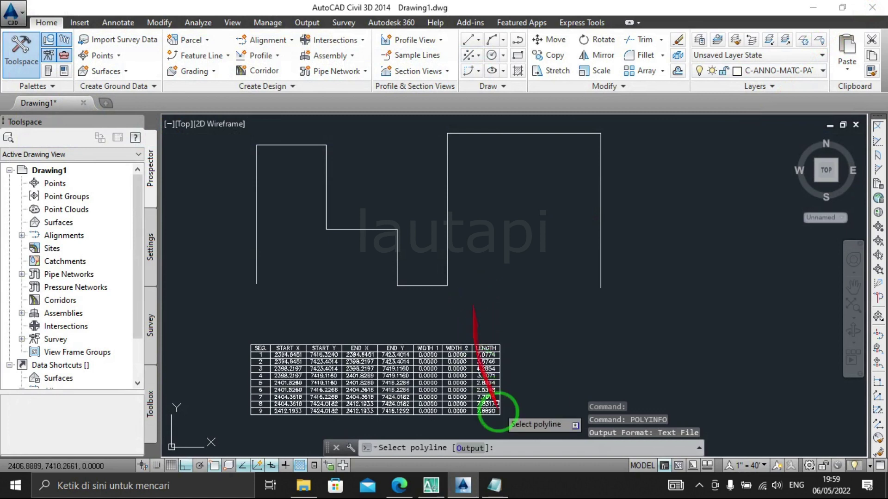
pyautogui.click(476, 448)
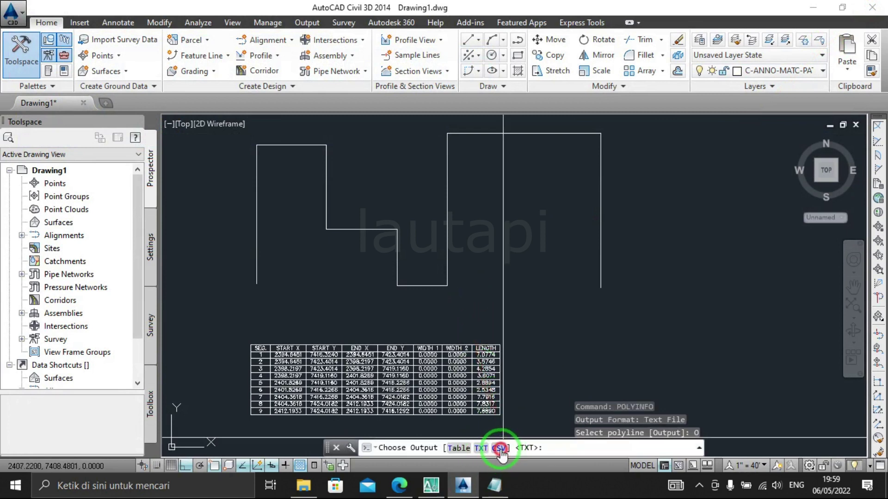
pyautogui.click(500, 448)
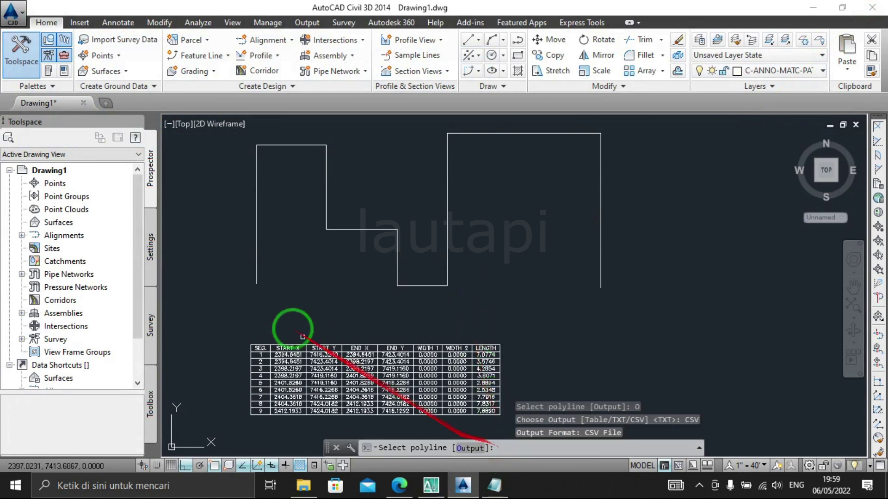
pyautogui.click(256, 277)
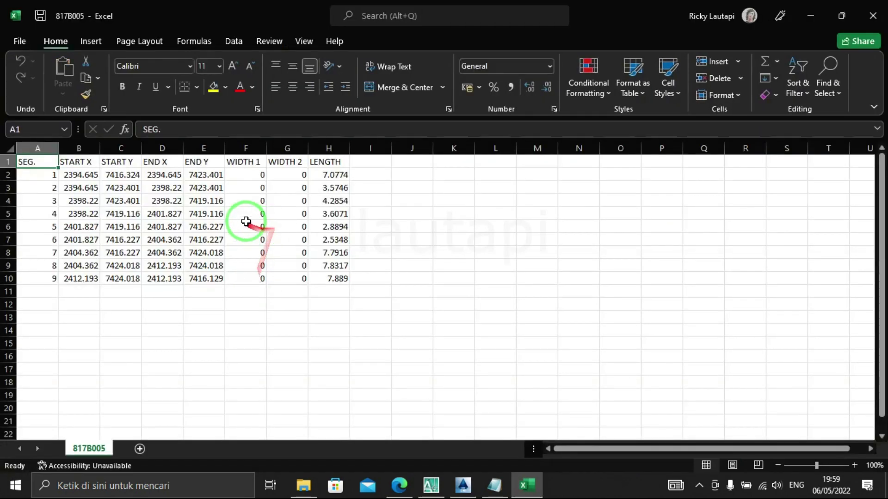
# Inspect the exported cells in Excel, including segment 5's WIDTH 1, then return to the drawing.
pyautogui.click(119, 213)
pyautogui.click(76, 174)
pyautogui.click(174, 199)
pyautogui.click(239, 231)
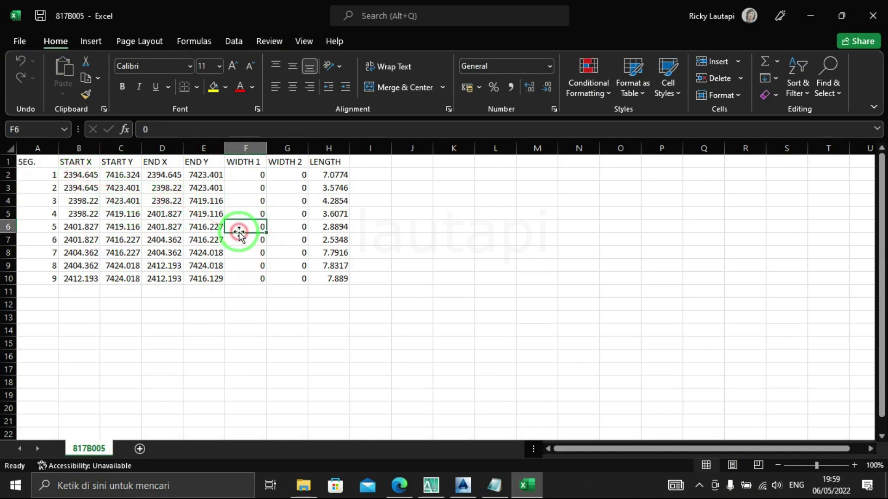
pyautogui.click(873, 15)
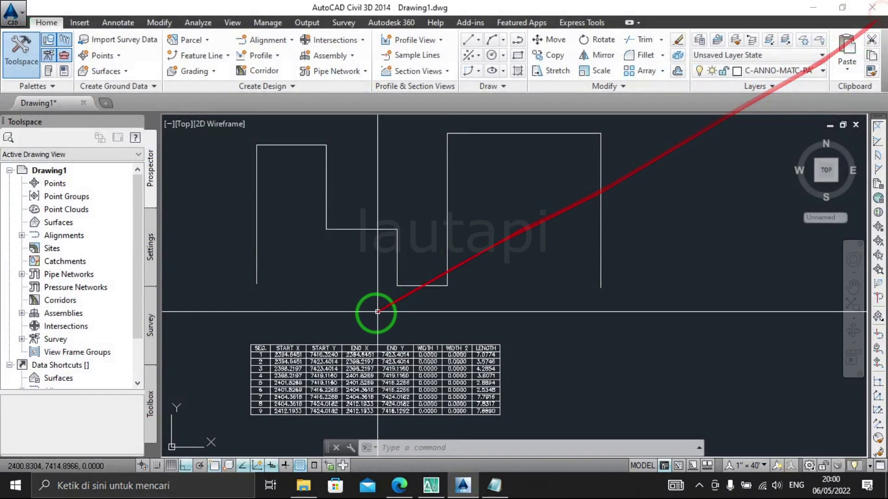
pyautogui.moveTo(521, 303); pyautogui.dragTo(416, 313, button='middle')
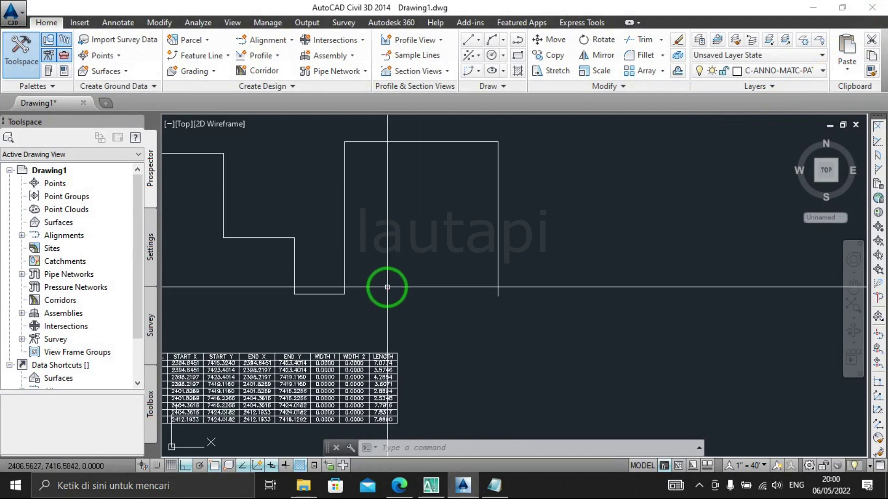
# Fillet the tall section's top-right corner with radius 3.
pyautogui.write('f')
pyautogui.press('Return')
pyautogui.write('r')
pyautogui.press('Return')
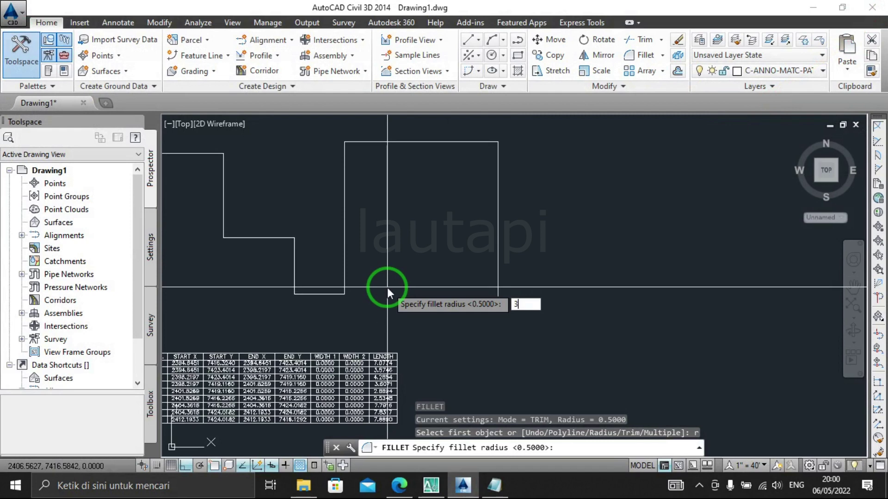
pyautogui.write('3')
pyautogui.press('Return')
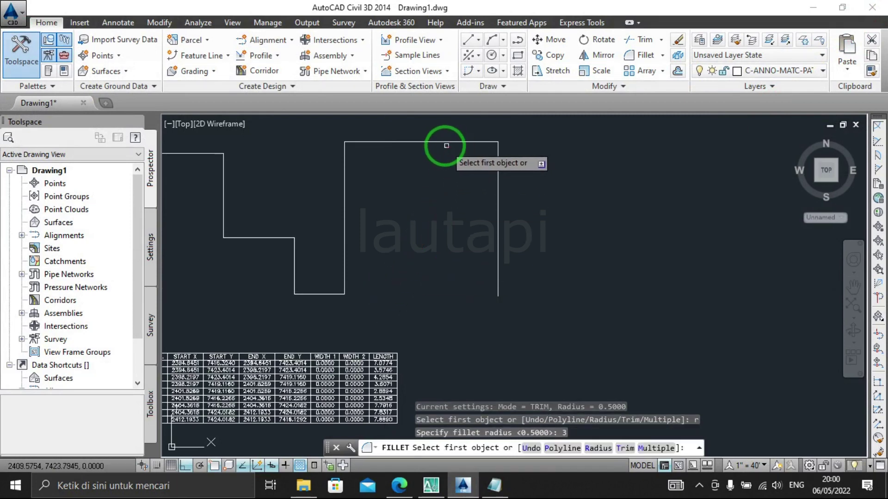
pyautogui.click(433, 142)
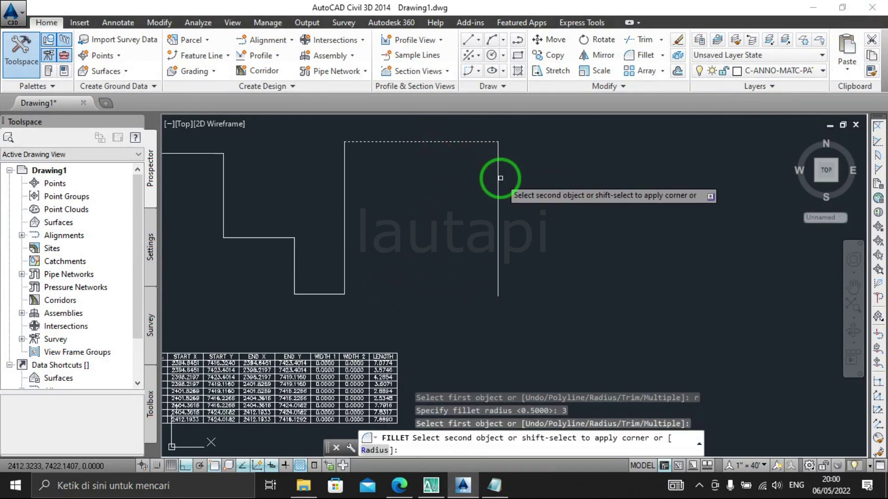
pyautogui.click(498, 175)
pyautogui.scroll(-2, 481, 256)
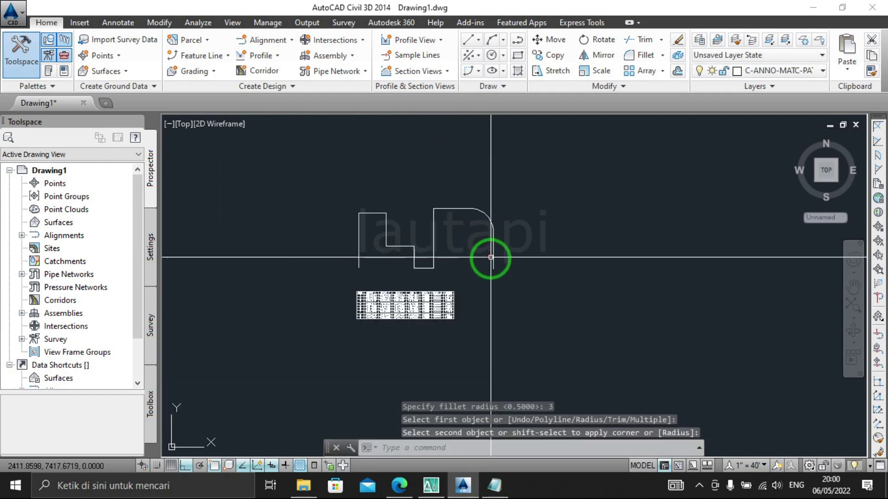
pyautogui.scroll(-1, 489, 254)
# Fillet the tall section's top-left corner with the same radius 3.
pyautogui.press('Return')
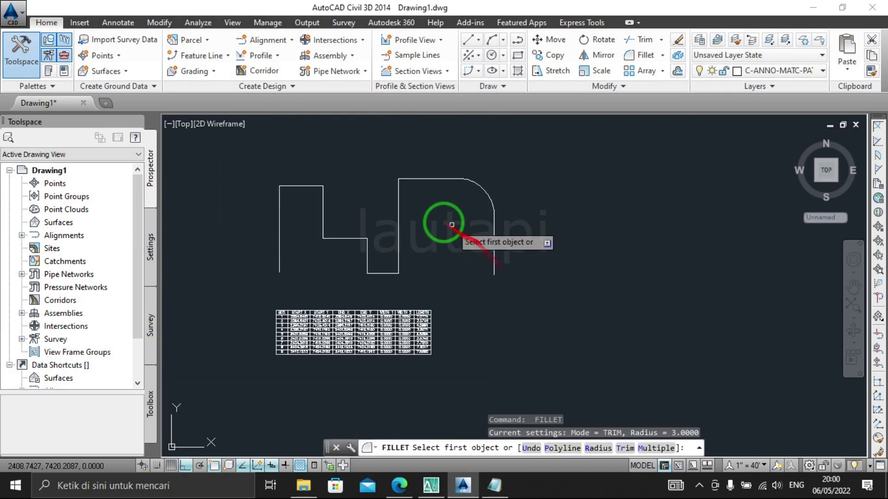
pyautogui.click(396, 222)
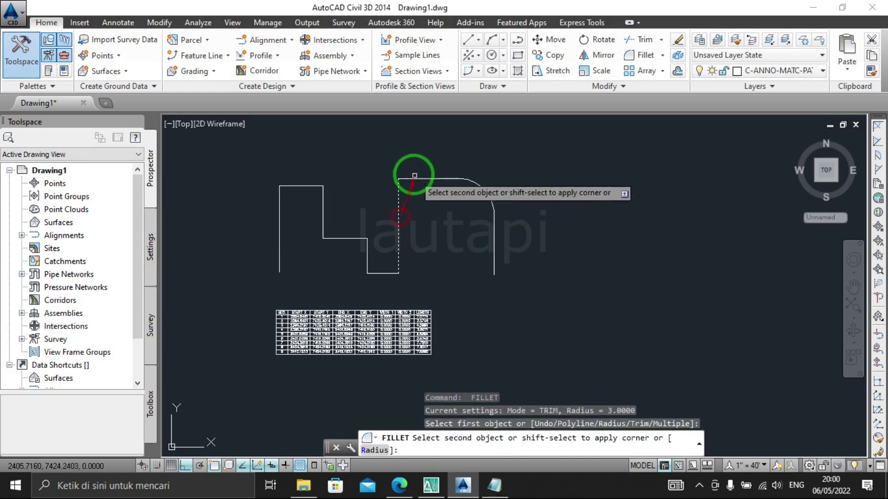
pyautogui.click(415, 177)
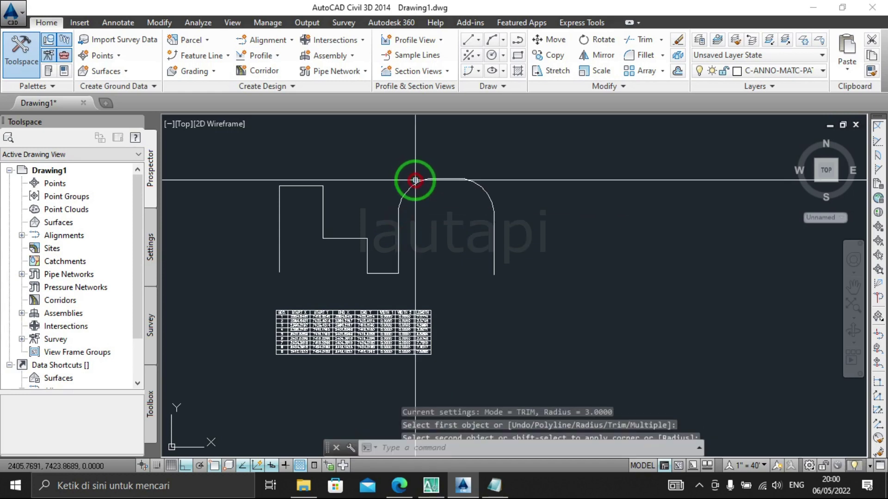
pyautogui.press('Escape')
pyautogui.press('Escape')
pyautogui.write('pol')
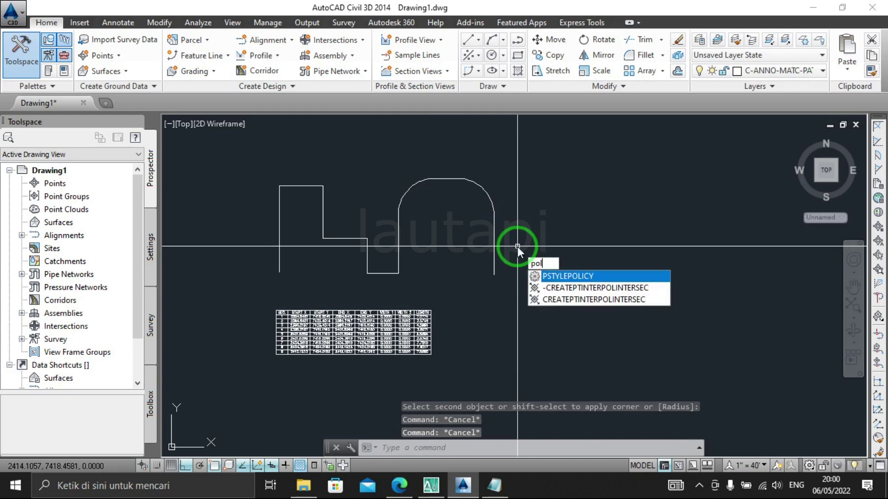
# Export the filleted polyline to CSV and check its CENTRE X, CENTRE Y and RADIUS columns in Excel.
pyautogui.press('BackSpace')
pyautogui.write('y')
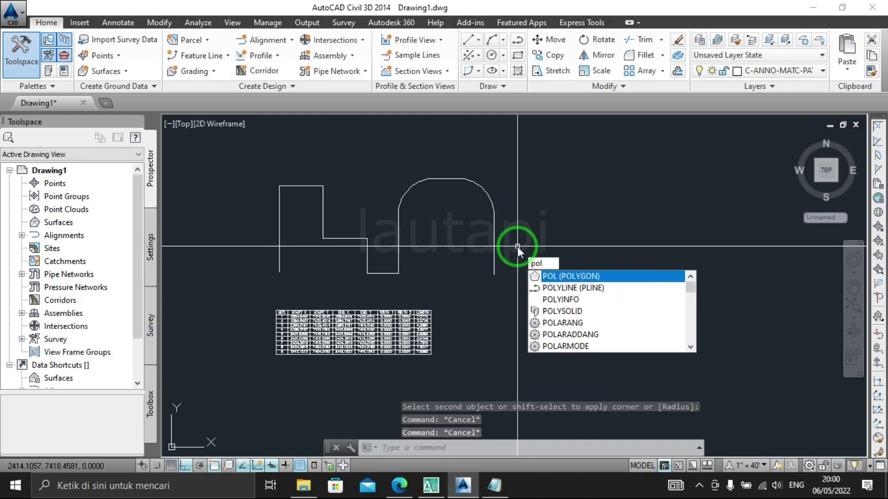
pyautogui.write('info')
pyautogui.press('Return')
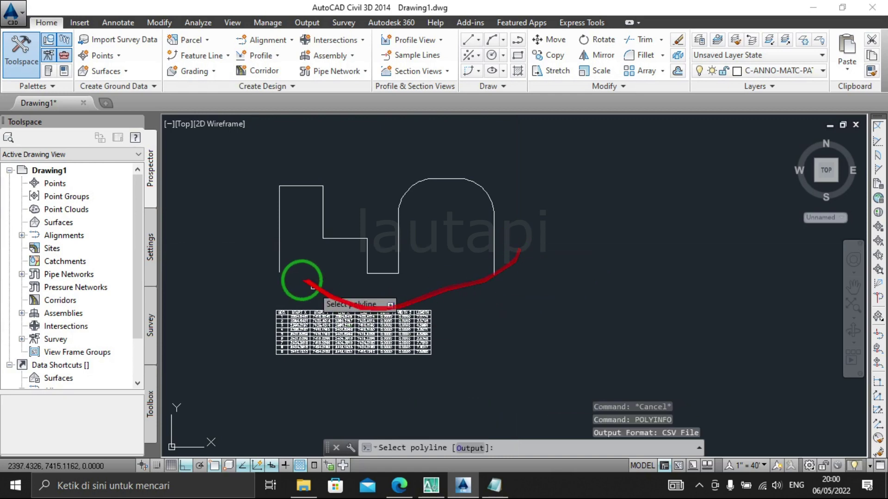
pyautogui.click(279, 262)
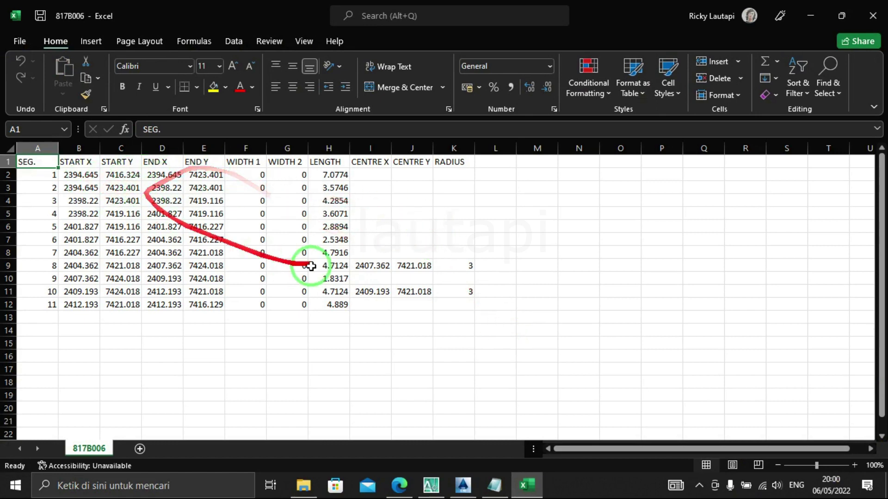
pyautogui.moveTo(388, 161); pyautogui.dragTo(457, 160)
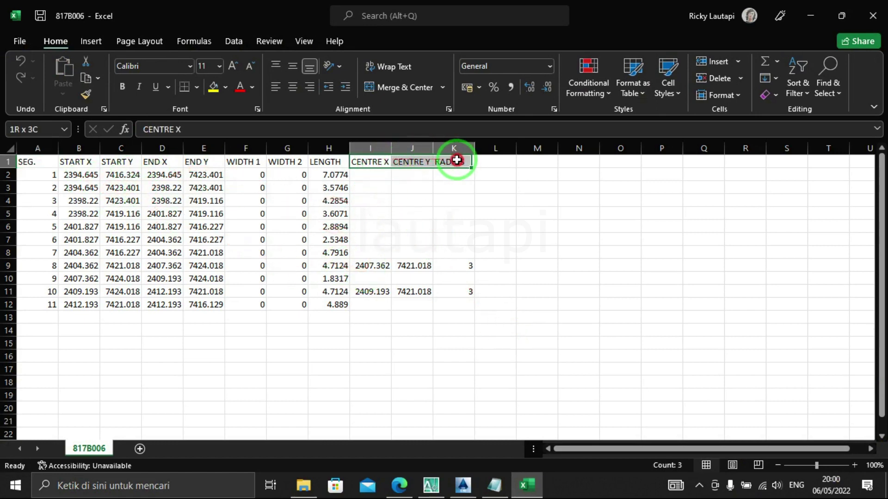
pyautogui.click(873, 16)
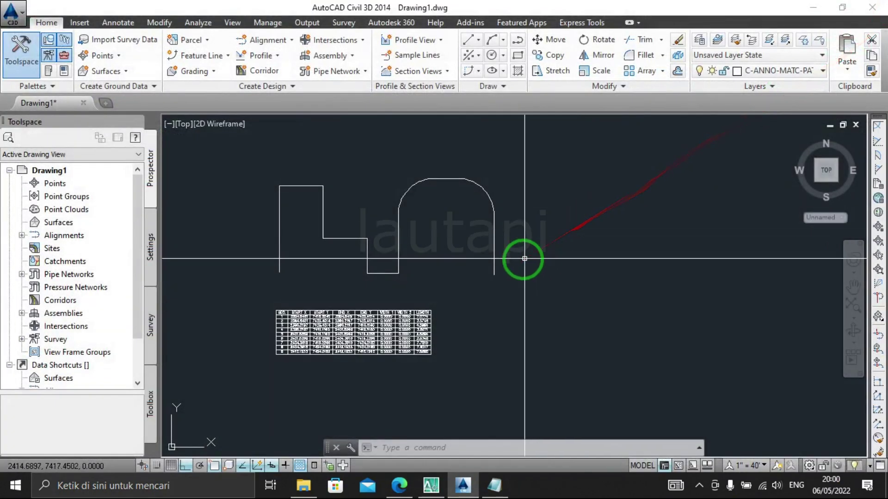
# Create a PolyInfo table for the arched polyline and place it right of the first table.
pyautogui.write('polyi')
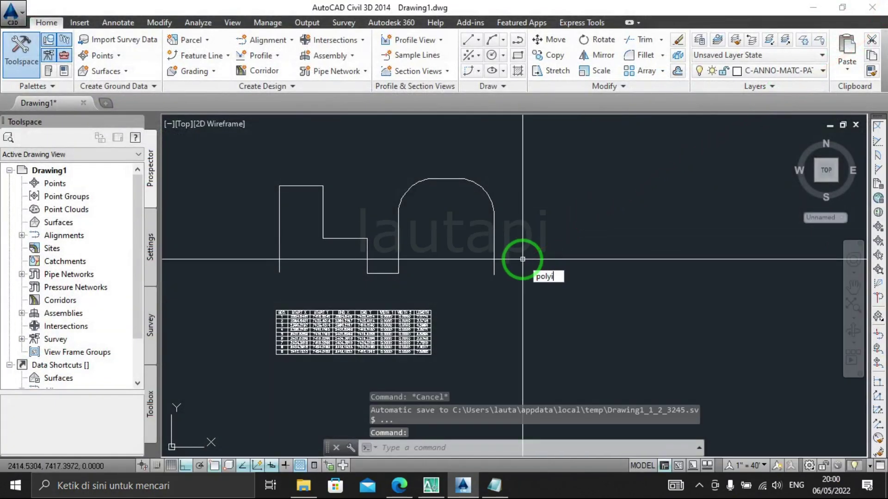
pyautogui.press('Return')
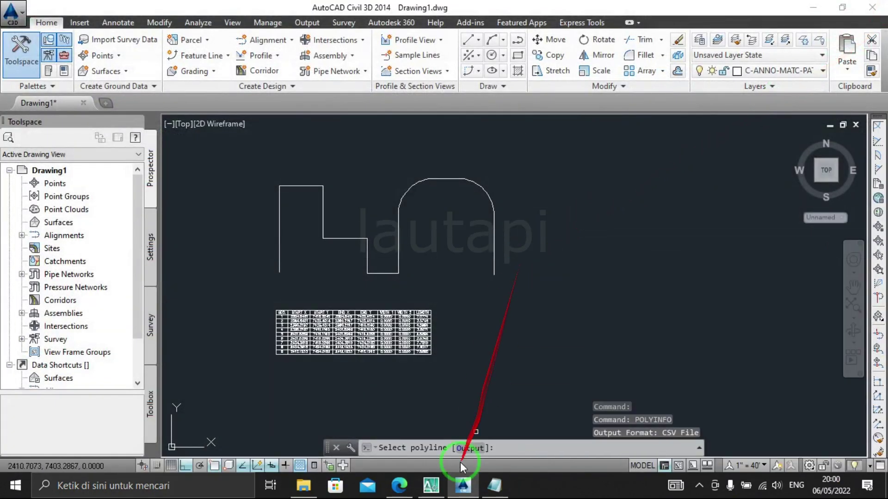
pyautogui.click(479, 448)
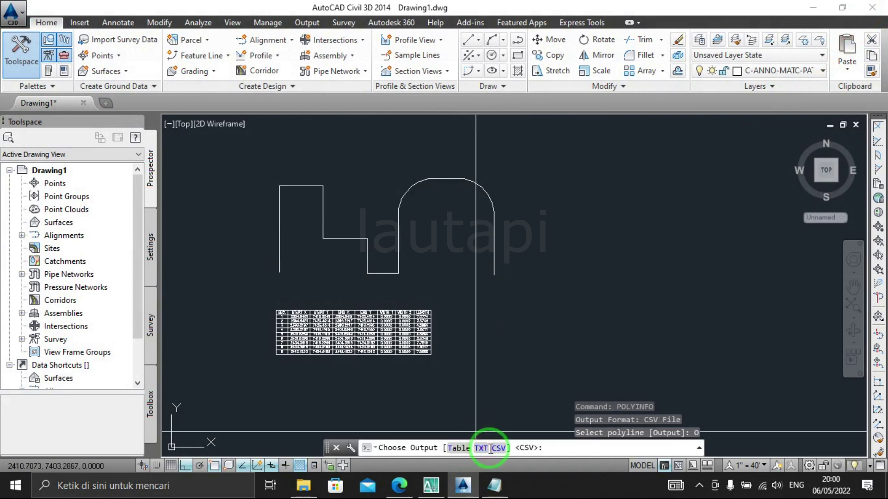
pyautogui.click(459, 448)
pyautogui.click(278, 249)
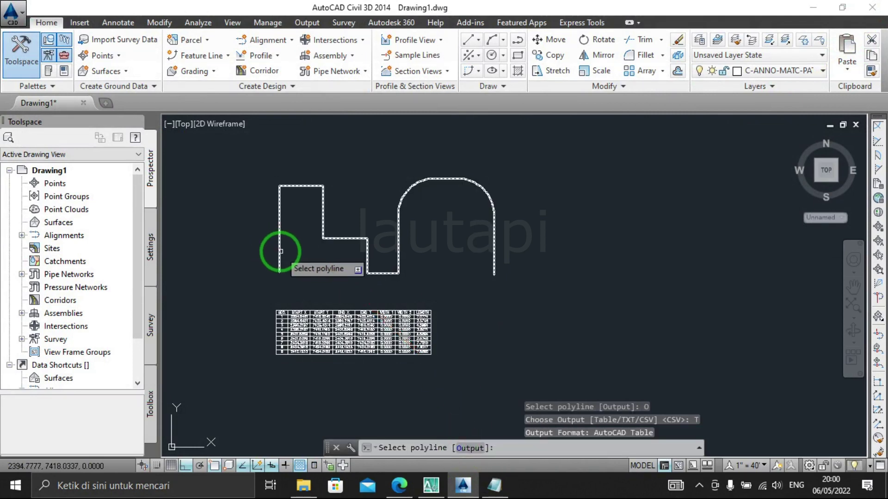
pyautogui.click(475, 313)
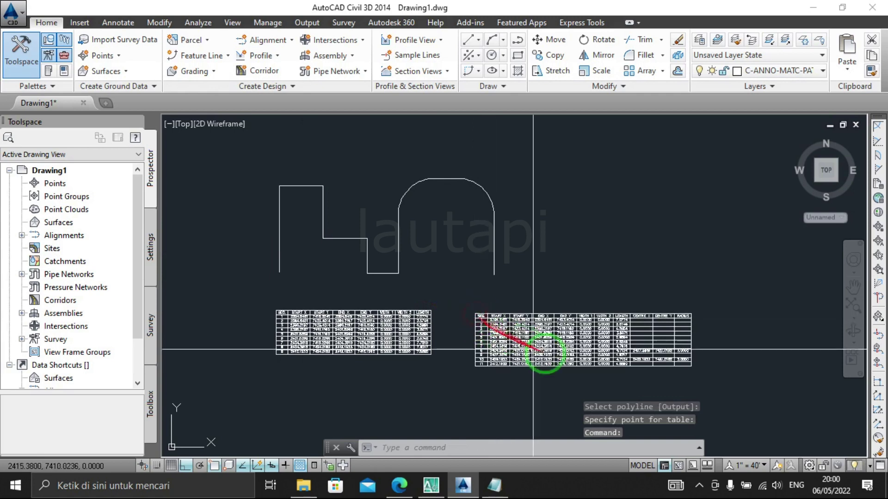
# Pan and zoom to inspect the new 11-segment table with its radius 3.0000 arcs.
pyautogui.scroll(3, 520, 341)
pyautogui.moveTo(591, 370); pyautogui.dragTo(447, 326, button='middle')
pyautogui.scroll(2, 610, 319)
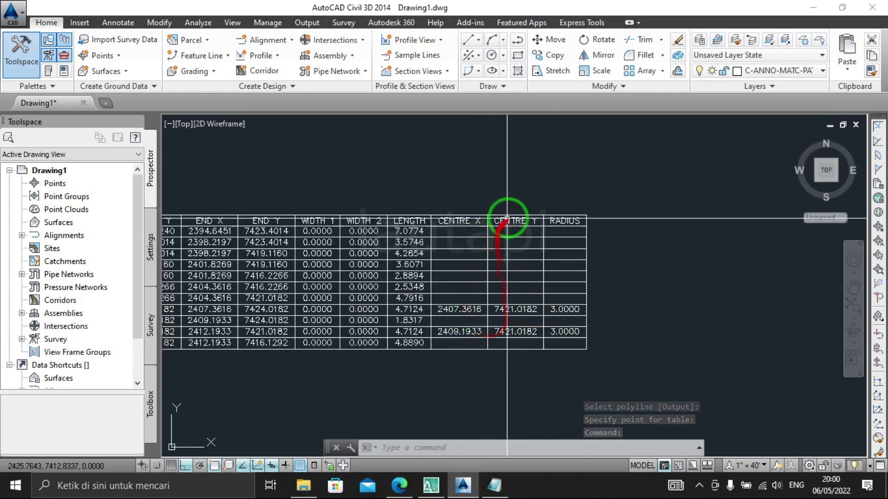
pyautogui.scroll(-2, 568, 330)
pyautogui.scroll(-4, 568, 330)
pyautogui.scroll(2, 388, 178)
pyautogui.scroll(2, 382, 222)
pyautogui.moveTo(383, 222); pyautogui.dragTo(423, 232, button='middle')
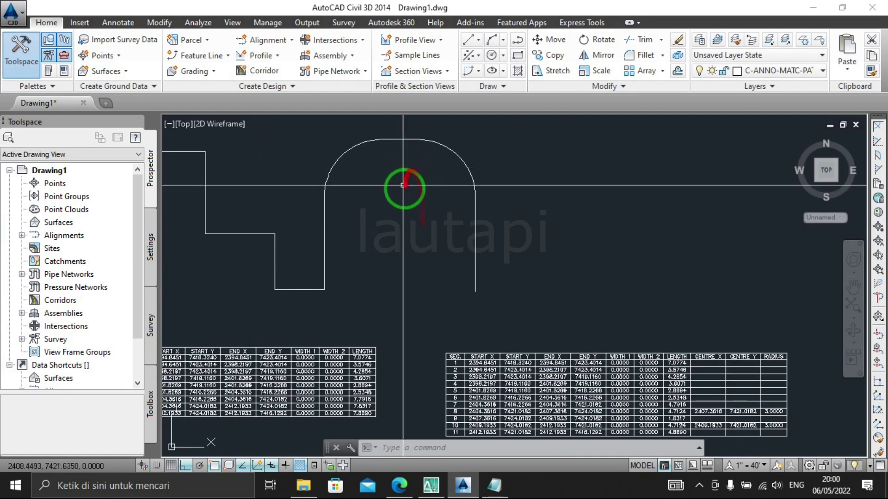
pyautogui.scroll(-2, 448, 220)
pyautogui.scroll(-1, 468, 258)
pyautogui.scroll(1, 492, 270)
pyautogui.scroll(-1, 454, 281)
pyautogui.scroll(1, 497, 273)
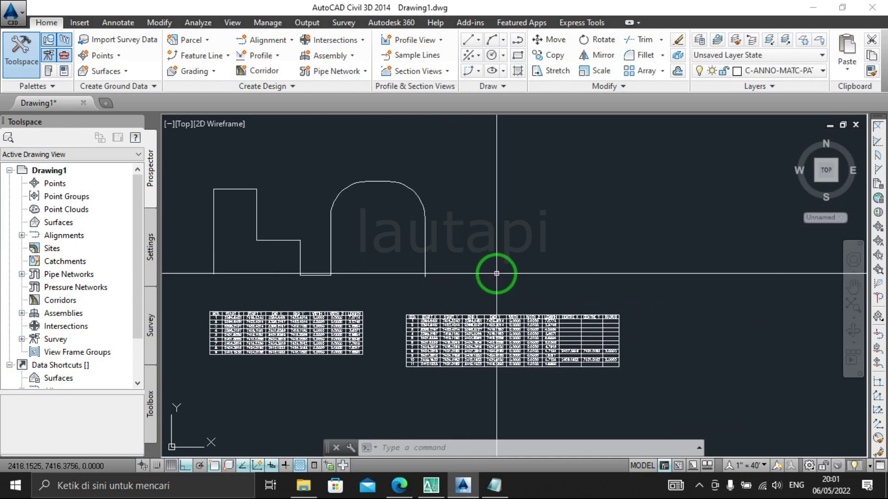
# Draw a circle to the right of the arched polyline.
pyautogui.write('c')
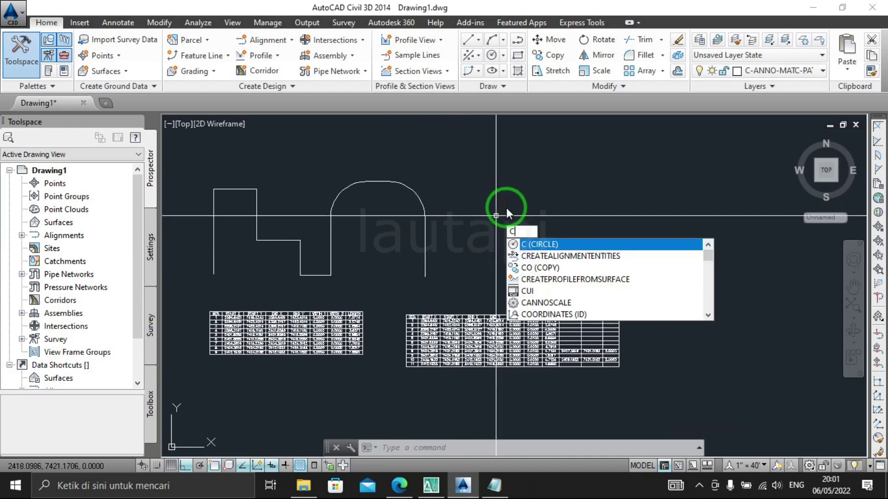
pyautogui.press('Return')
pyautogui.click(510, 210)
pyautogui.click(530, 232)
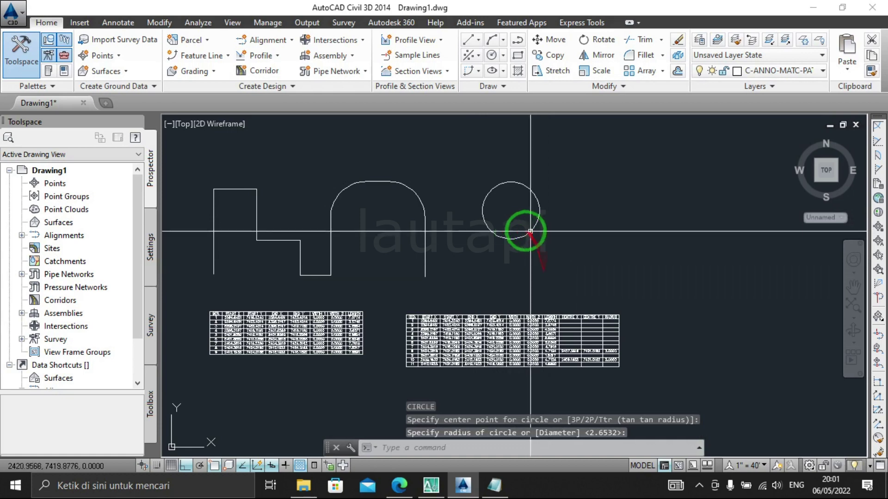
pyautogui.moveTo(560, 254); pyautogui.dragTo(518, 260, button='middle')
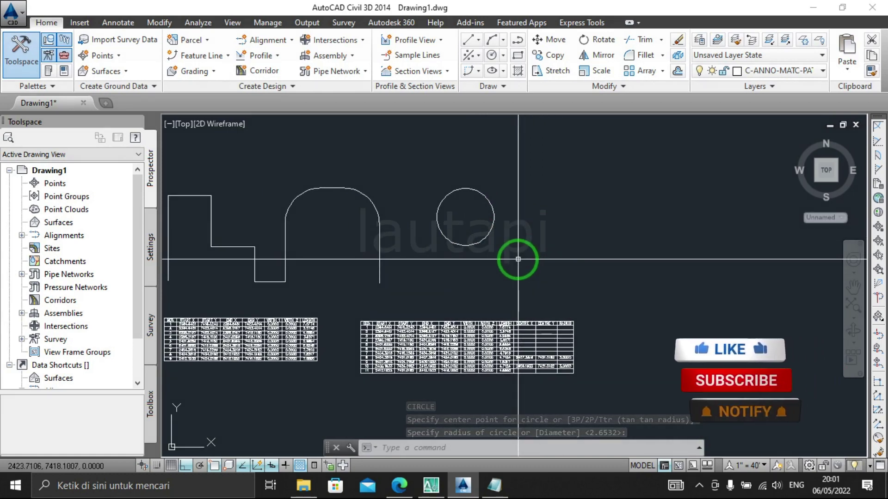
# Try a PolyInfo CSV report on the circle, which is rejected, then cancel.
pyautogui.write('poly')
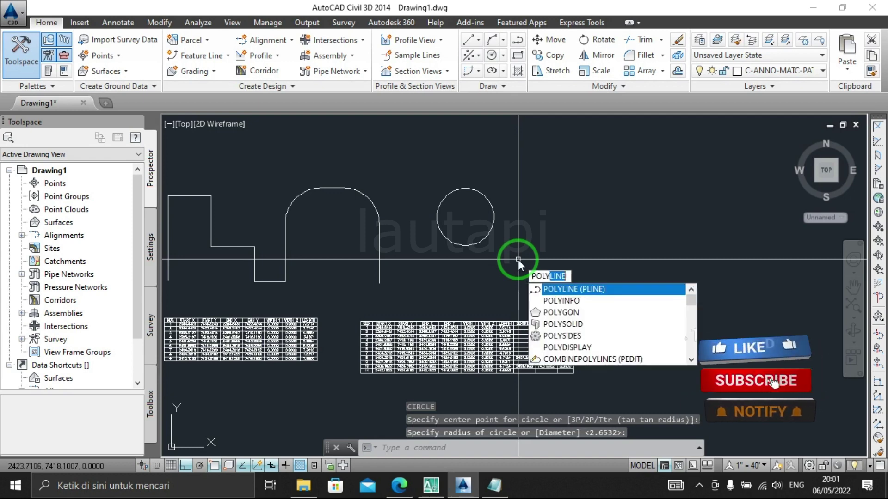
pyautogui.write('info')
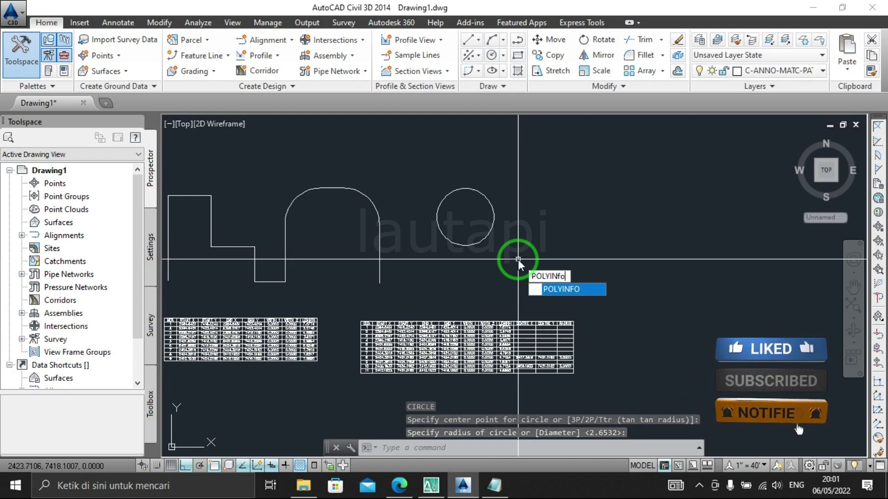
pyautogui.press('Return')
pyautogui.click(488, 235)
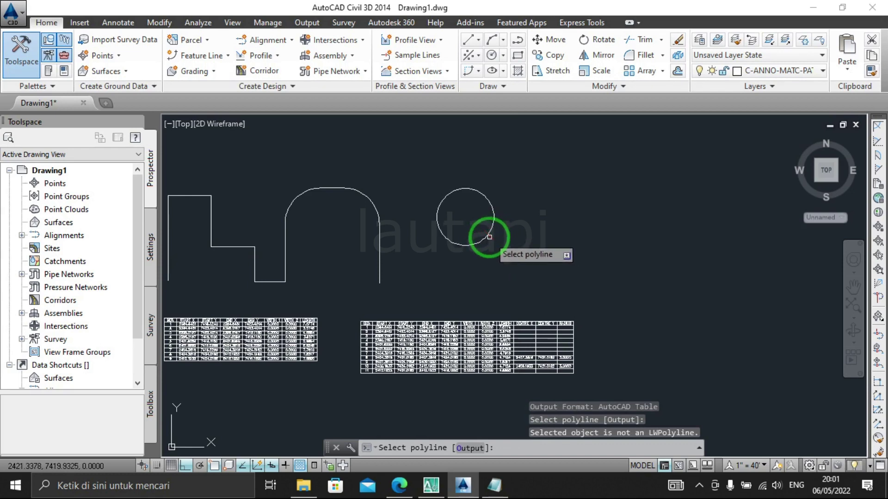
pyautogui.click(479, 448)
pyautogui.click(500, 448)
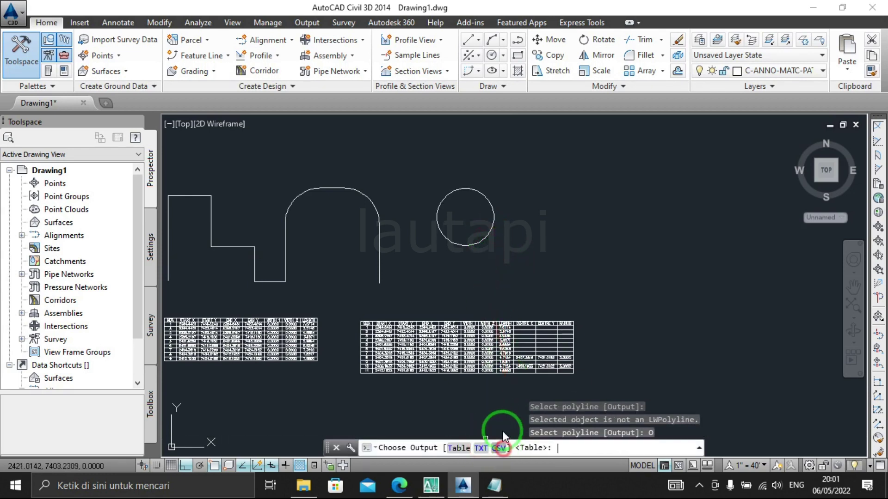
pyautogui.click(477, 243)
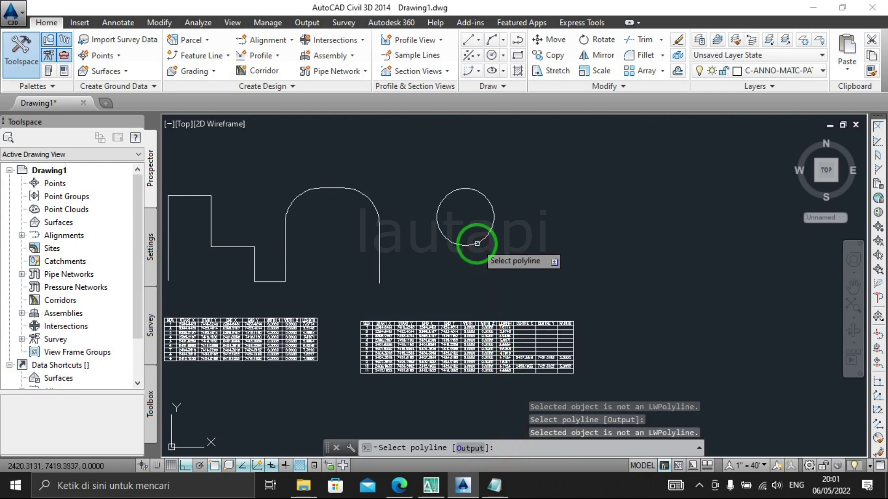
pyautogui.press('Escape')
pyautogui.write('l')
pyautogui.press('Return')
# Draw five connected lines stepping up, right, down, right and up.
pyautogui.click(565, 295)
pyautogui.click(565, 229)
pyautogui.click(612, 235)
pyautogui.click(611, 284)
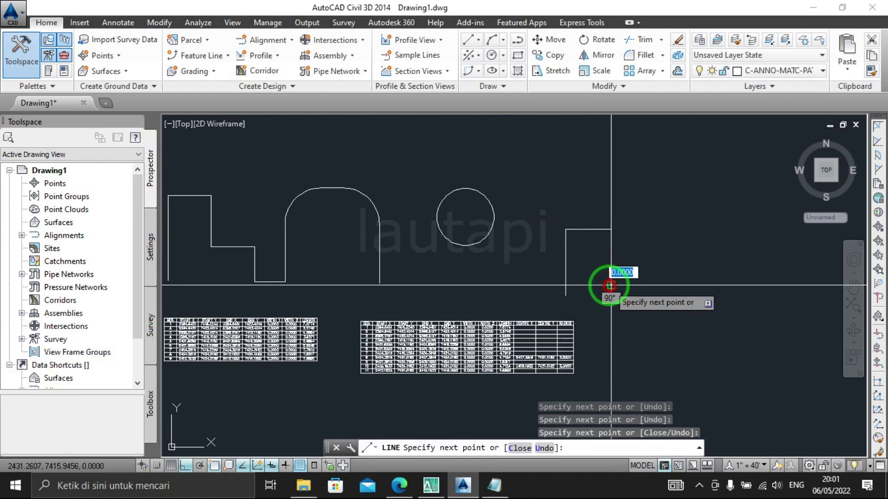
pyautogui.click(652, 286)
pyautogui.click(653, 197)
pyautogui.press('Return')
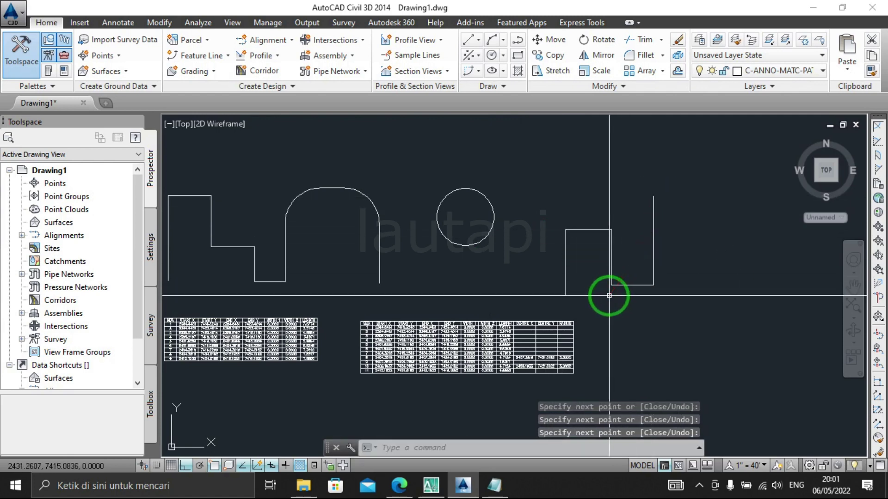
# Run POLYINFO on the line shape, which is rejected, and cancel it.
pyautogui.write('LINEPOLYINFO')
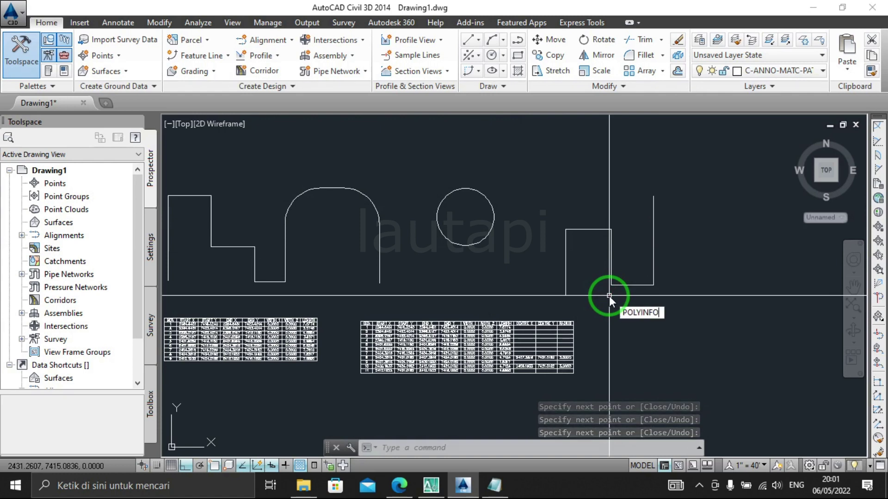
pyautogui.press('Return')
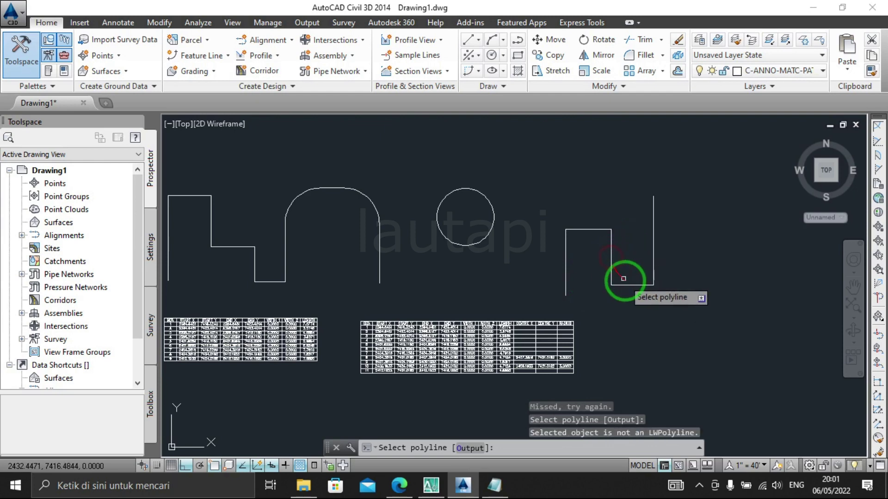
pyautogui.press('Escape')
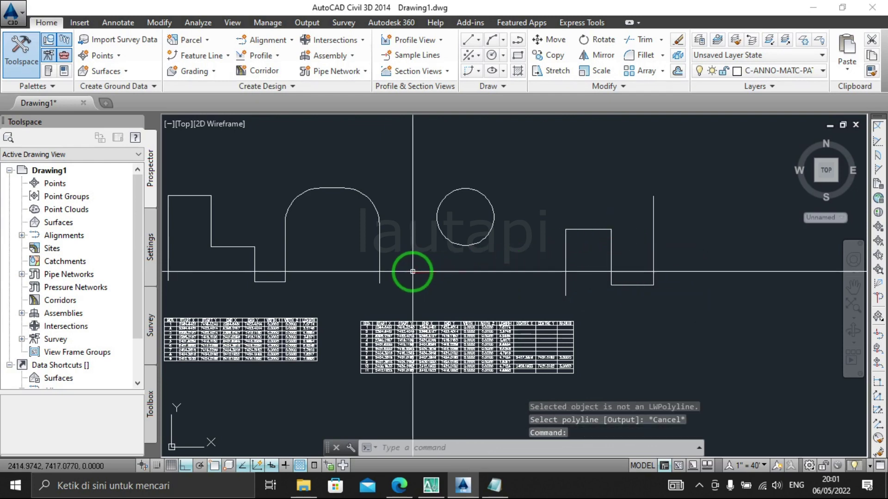
pyautogui.moveTo(412, 273); pyautogui.dragTo(531, 257, button='middle')
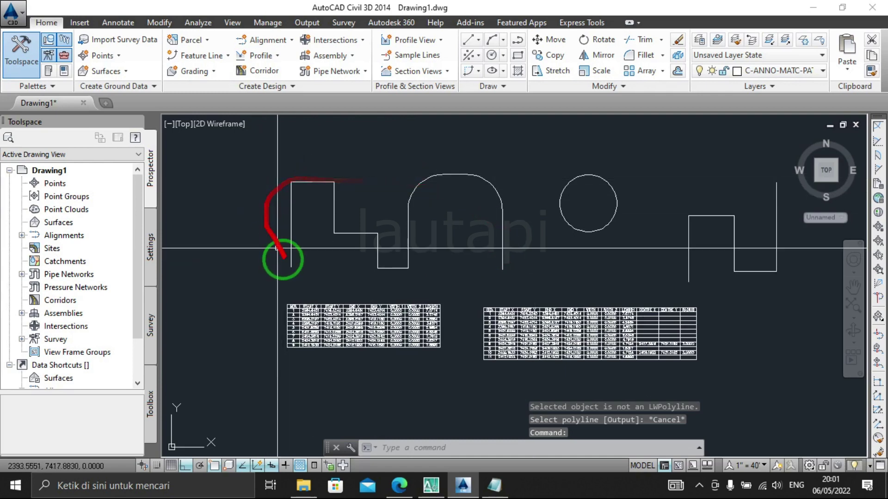
pyautogui.moveTo(483, 369); pyautogui.dragTo(474, 351, button='middle')
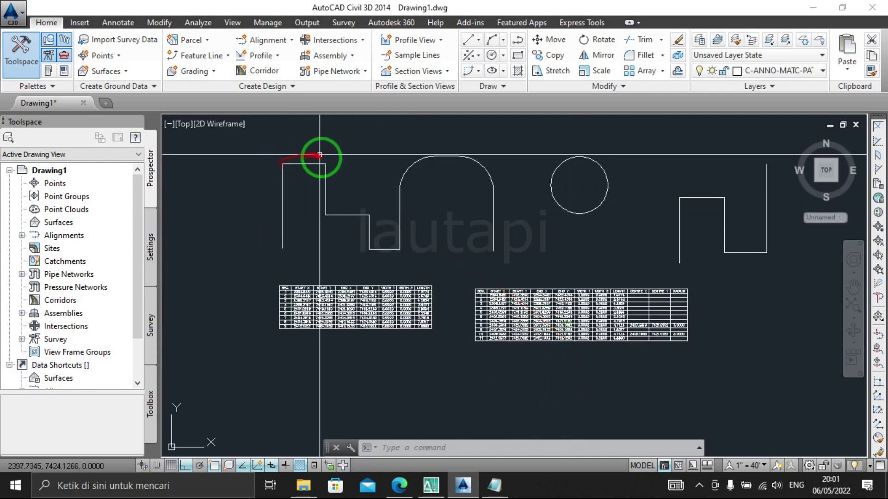
pyautogui.moveTo(476, 220); pyautogui.dragTo(437, 256, button='middle')
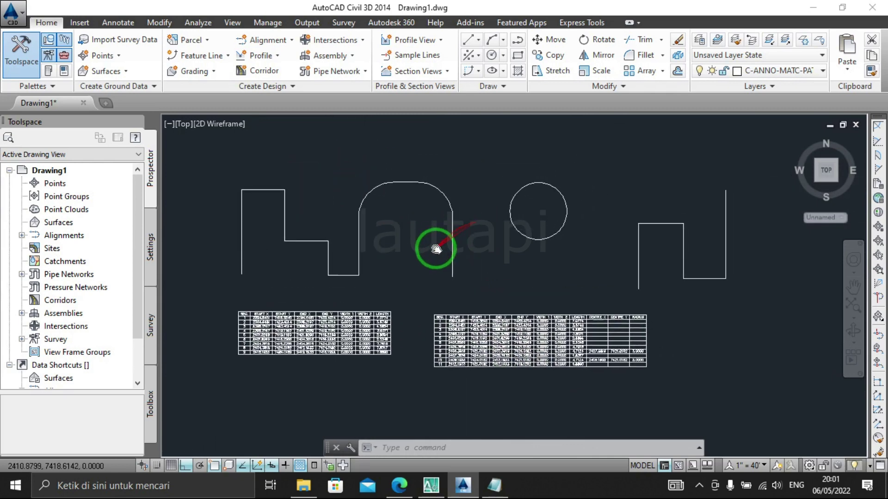
pyautogui.scroll(2, 492, 345)
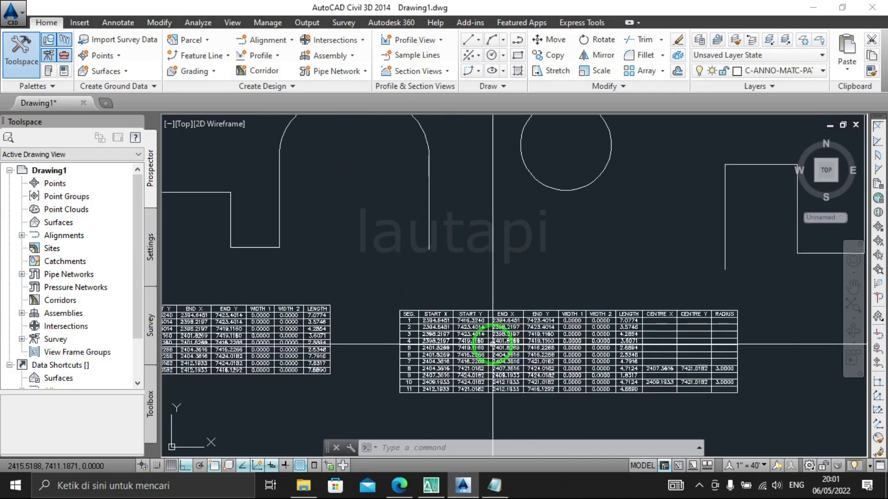
pyautogui.scroll(-2, 492, 344)
pyautogui.moveTo(470, 278); pyautogui.dragTo(489, 285, button='middle')
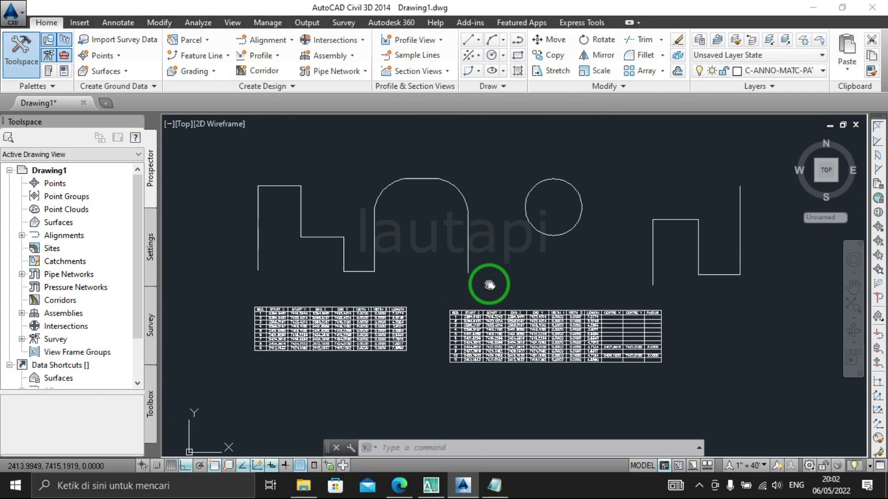